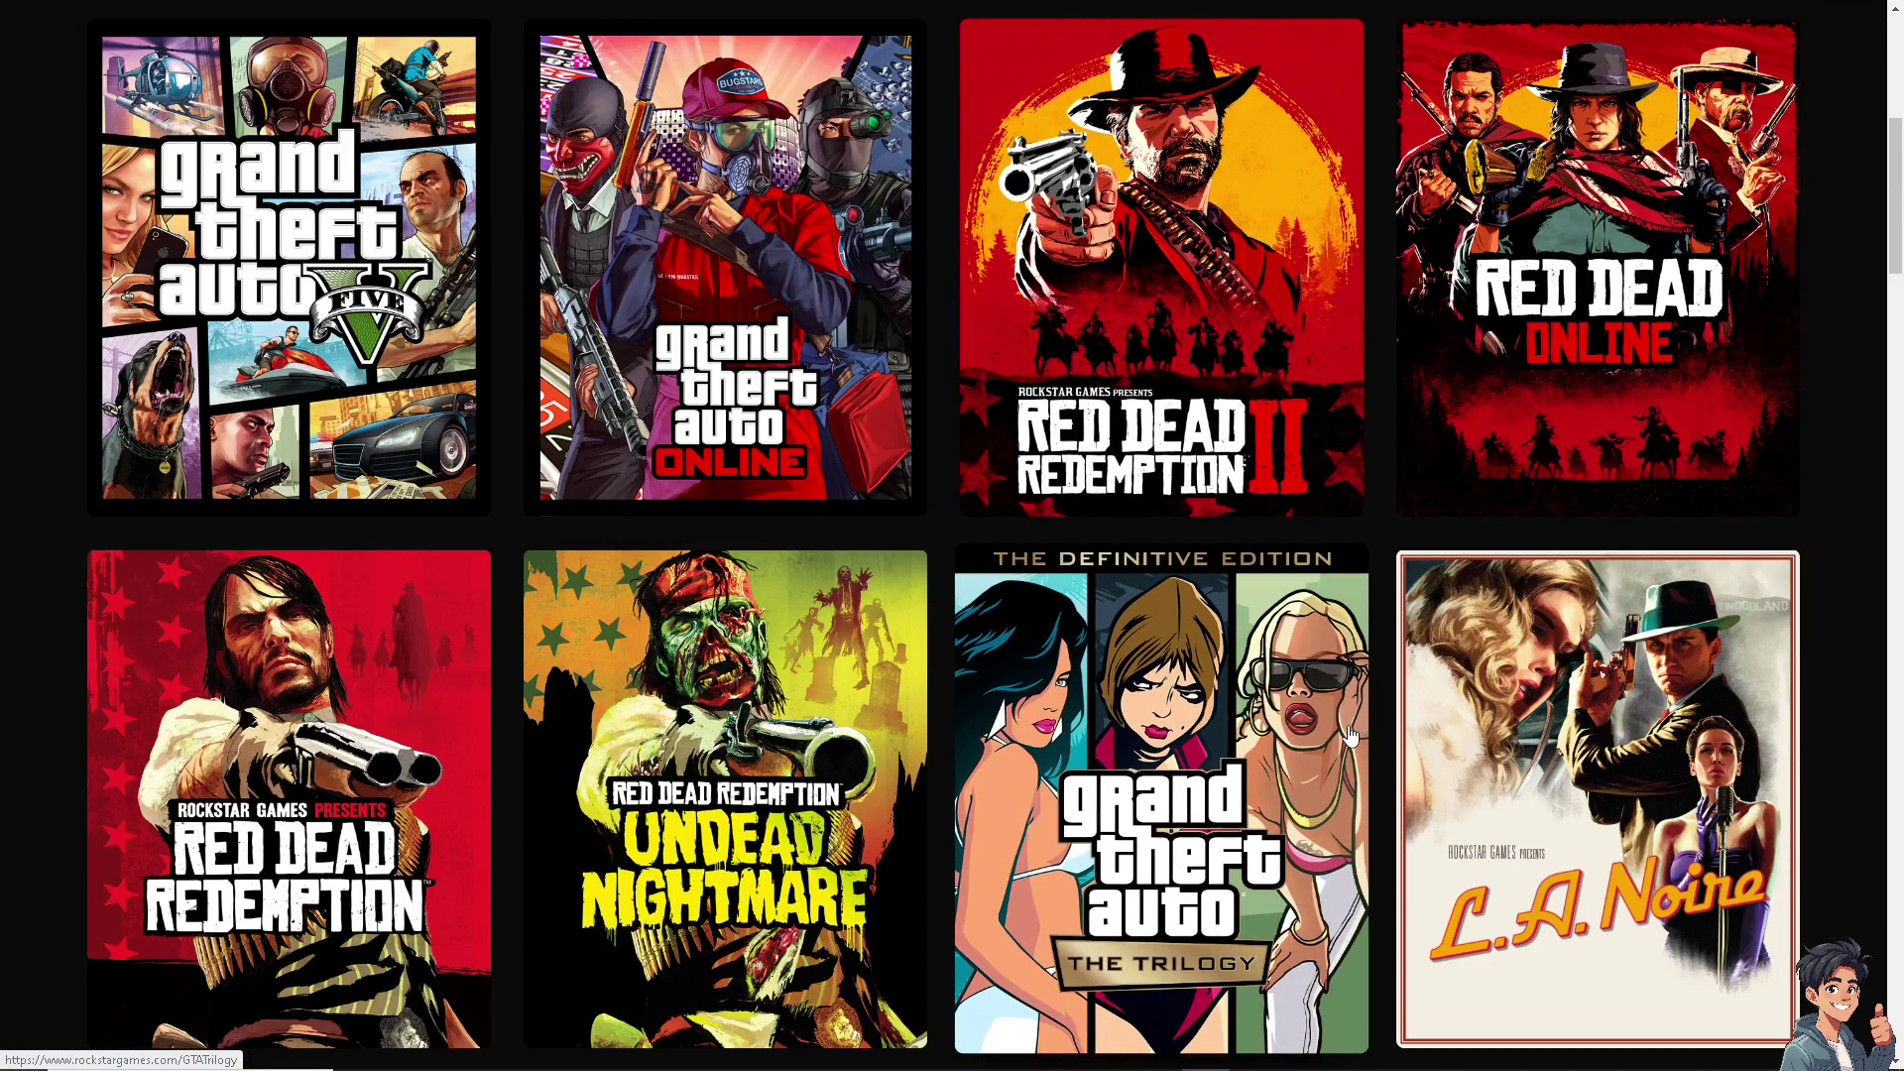
# Scroll down the Rockstar games catalogue to older titles like GTA San Andreas and Red Dead Revolver.
pyautogui.scroll(-2, 1223, 784)
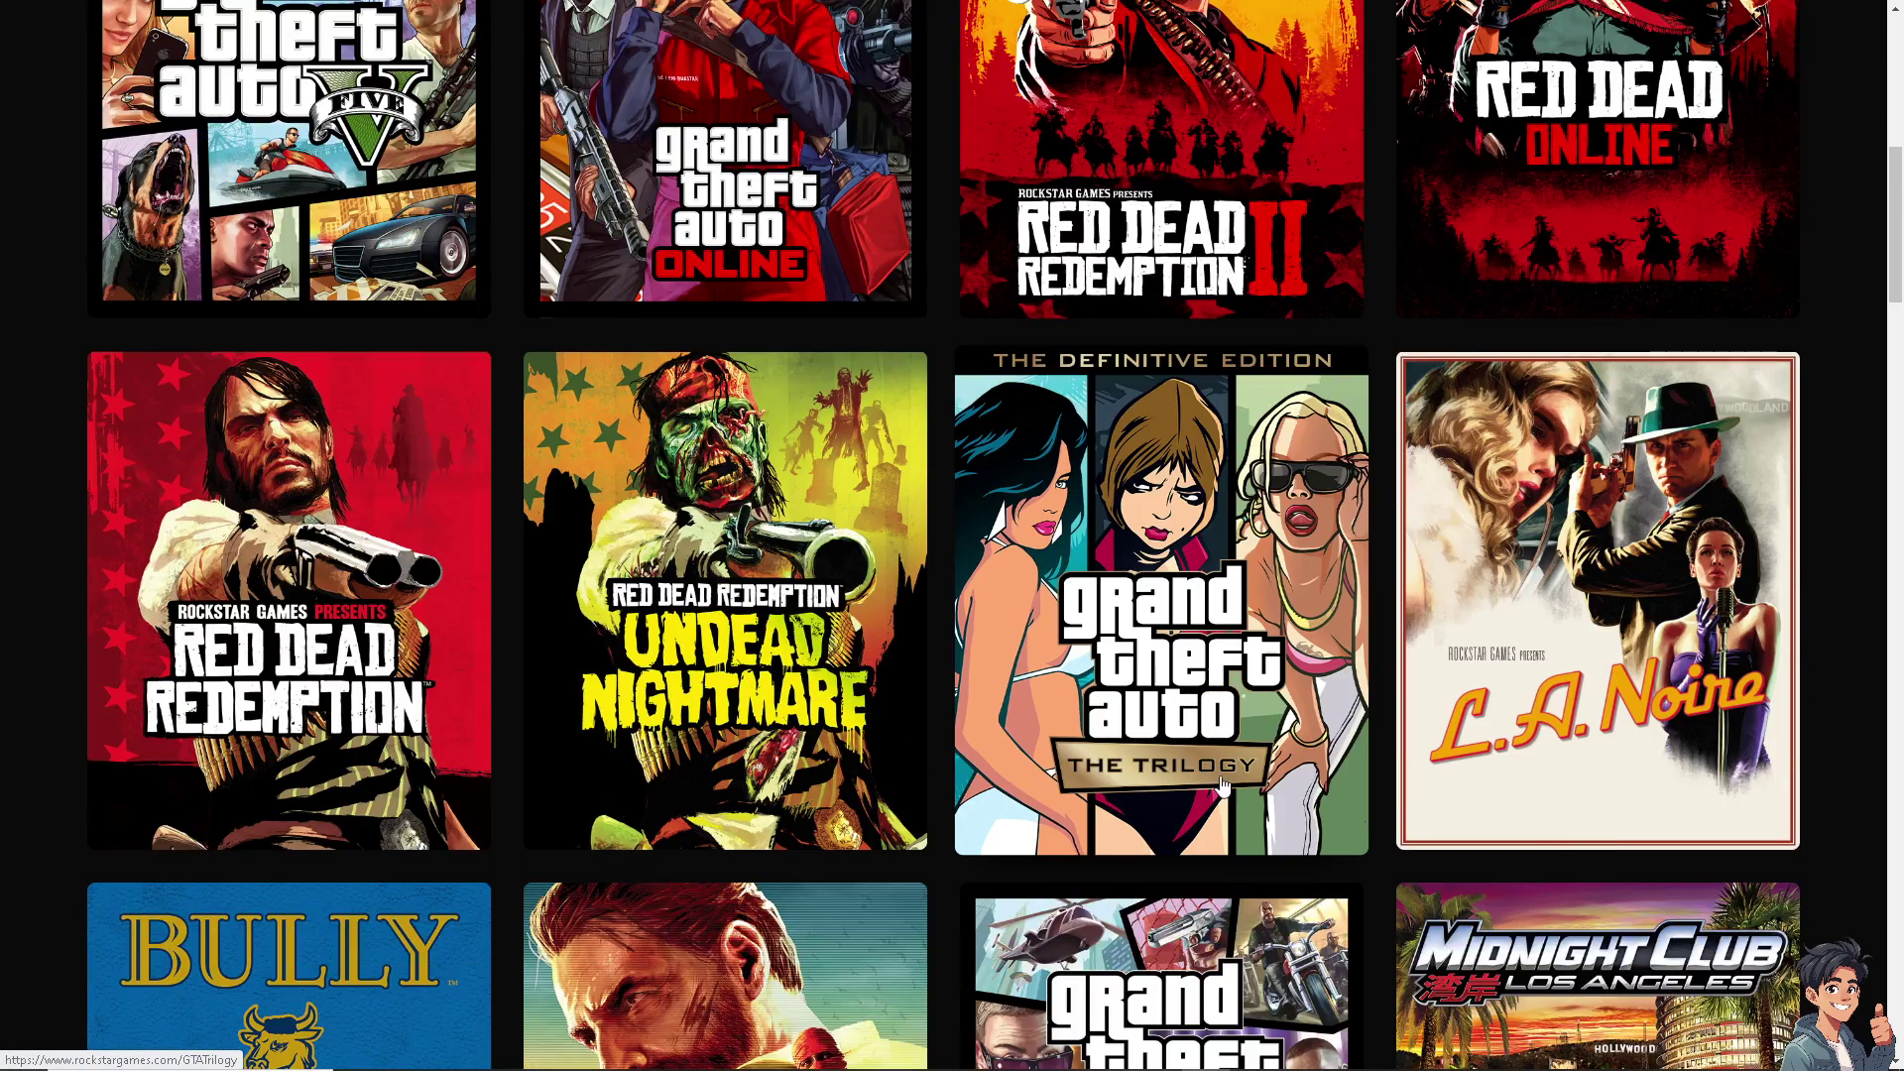
pyautogui.scroll(-3, 1223, 784)
pyautogui.scroll(-10, 1222, 783)
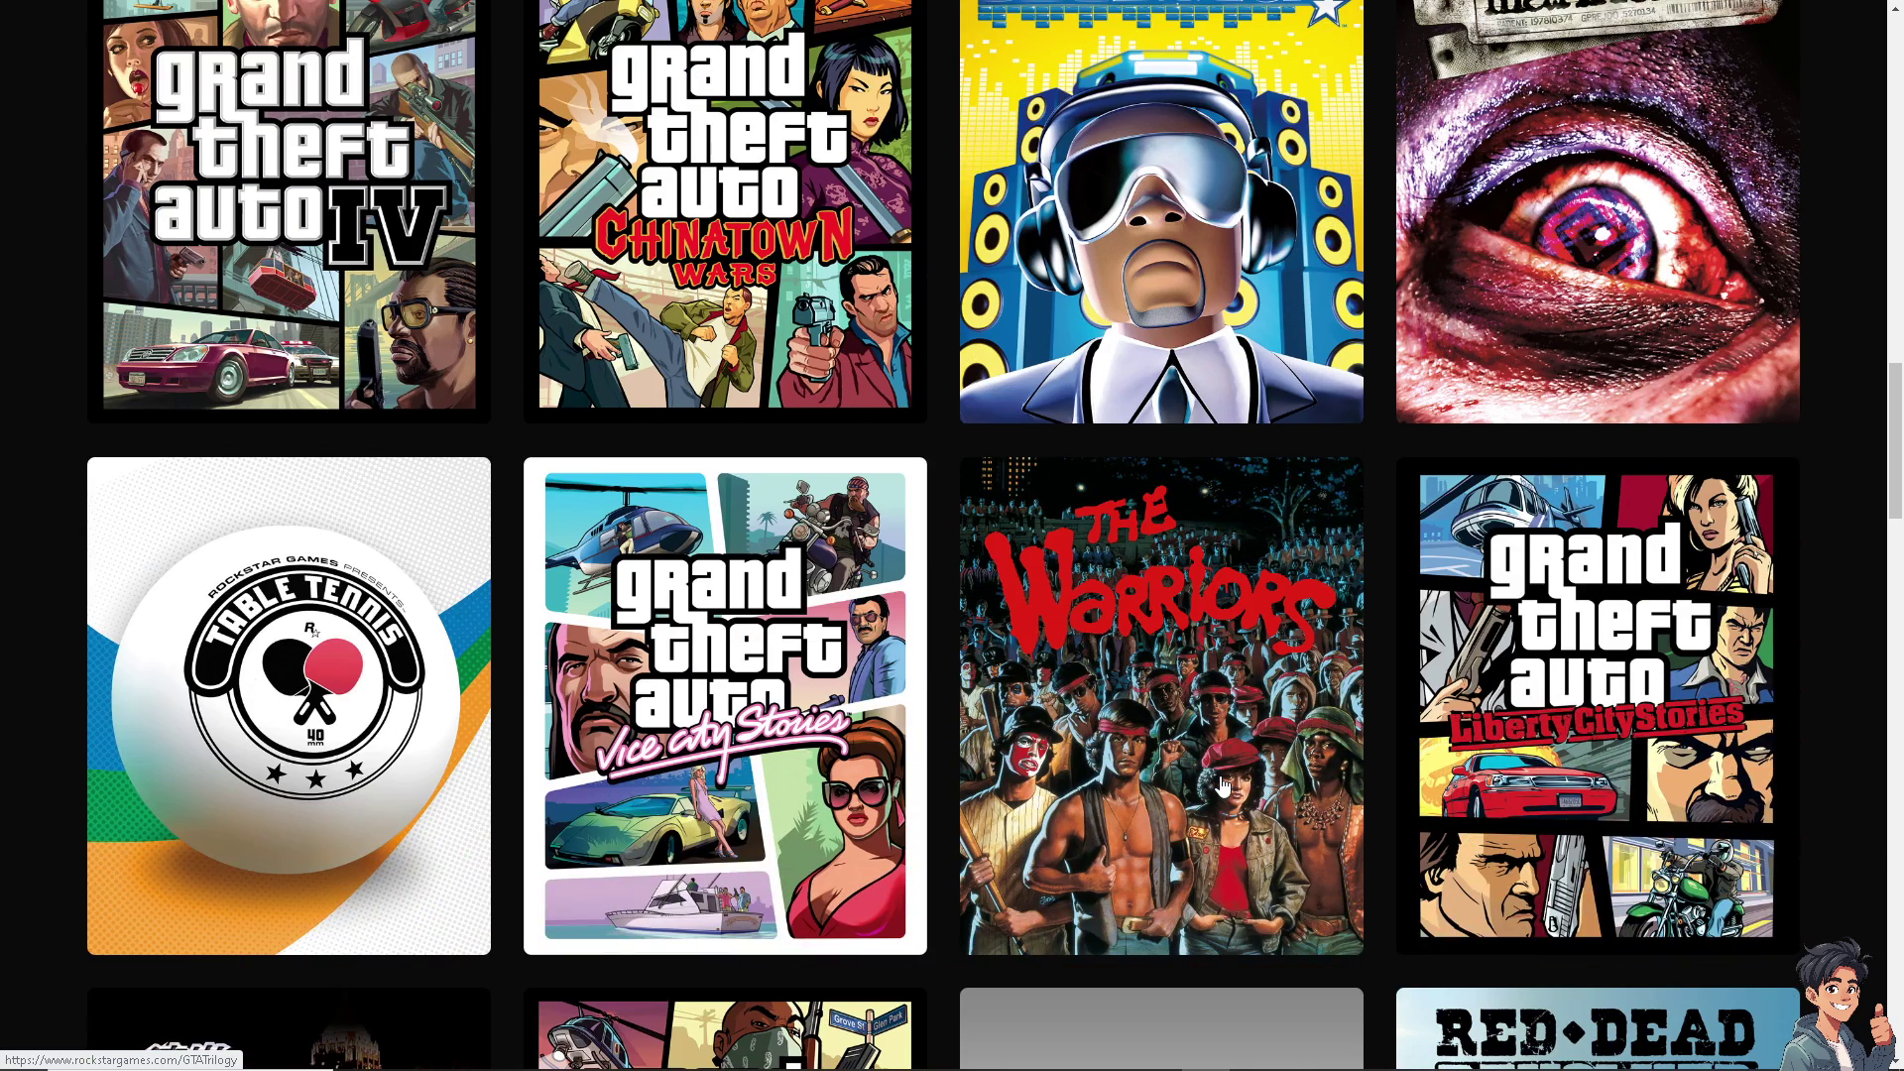
pyautogui.scroll(-15, 1222, 783)
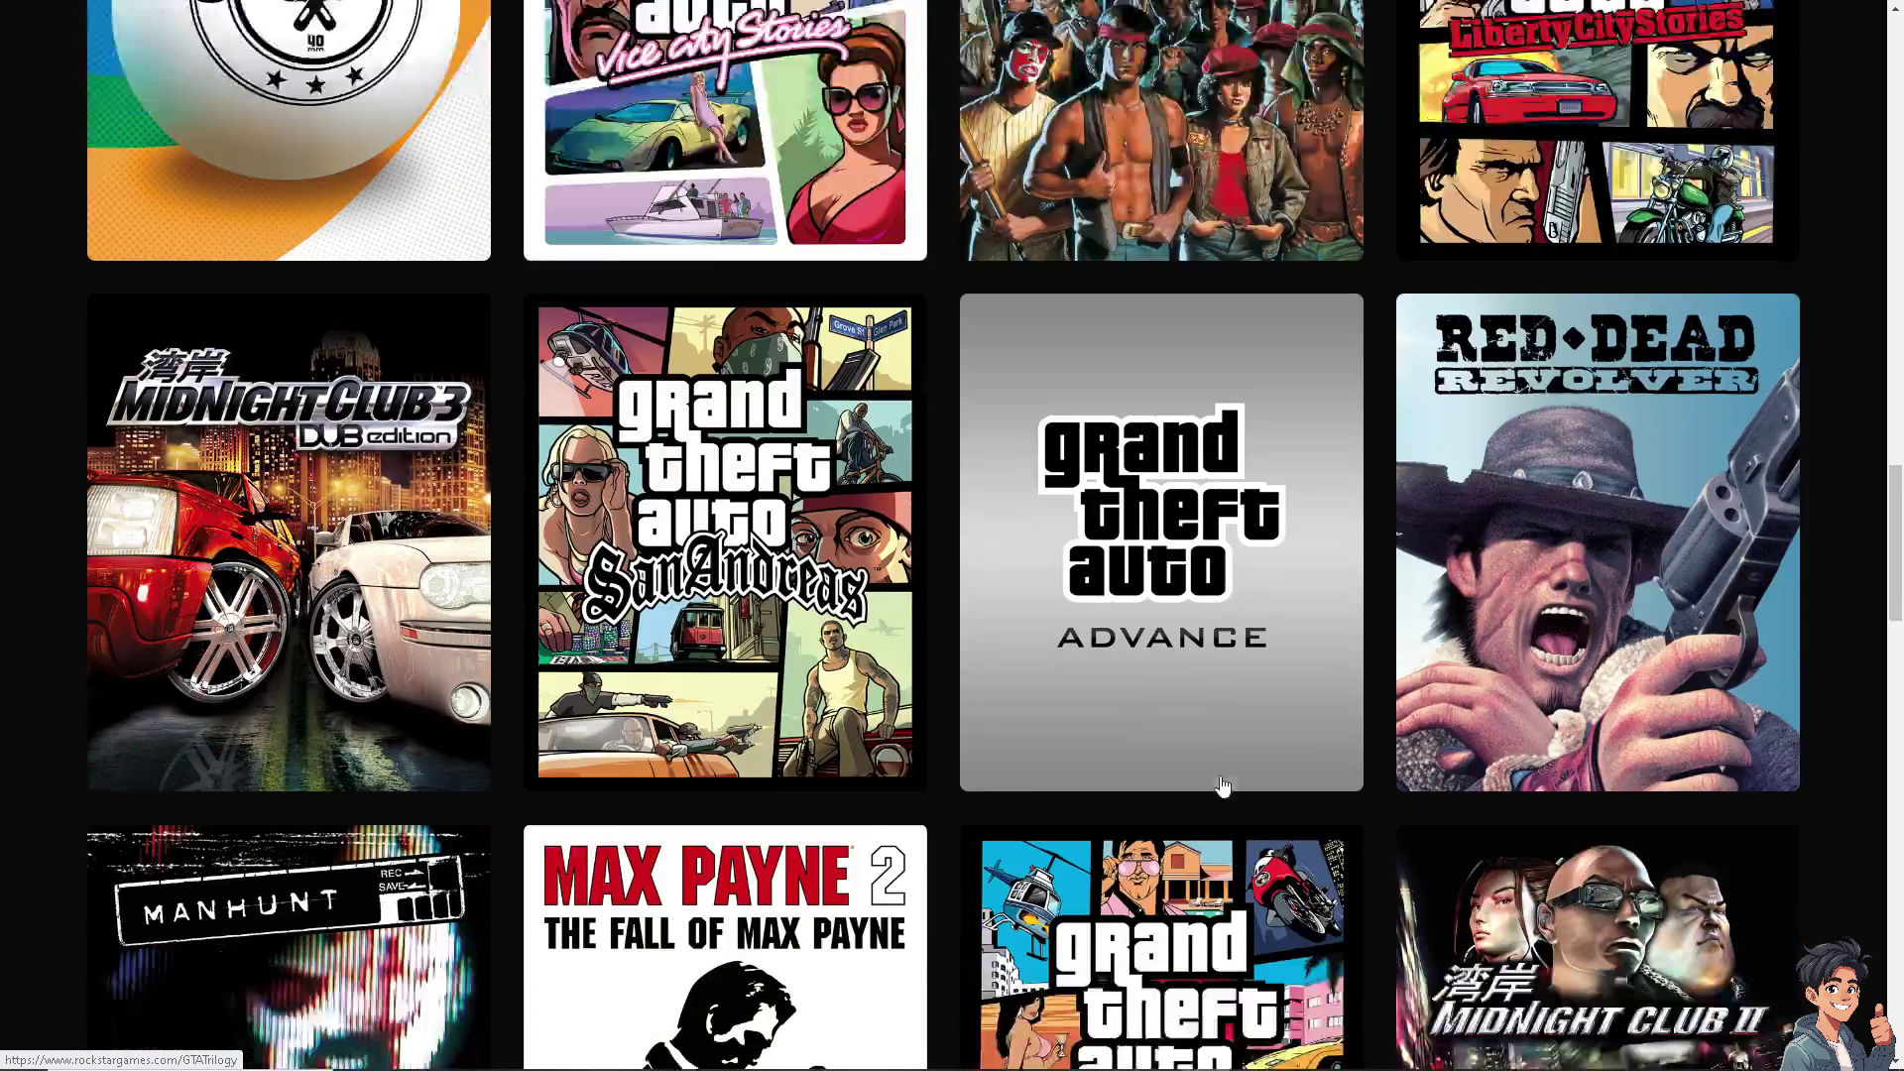
pyautogui.scroll(-16, 1222, 787)
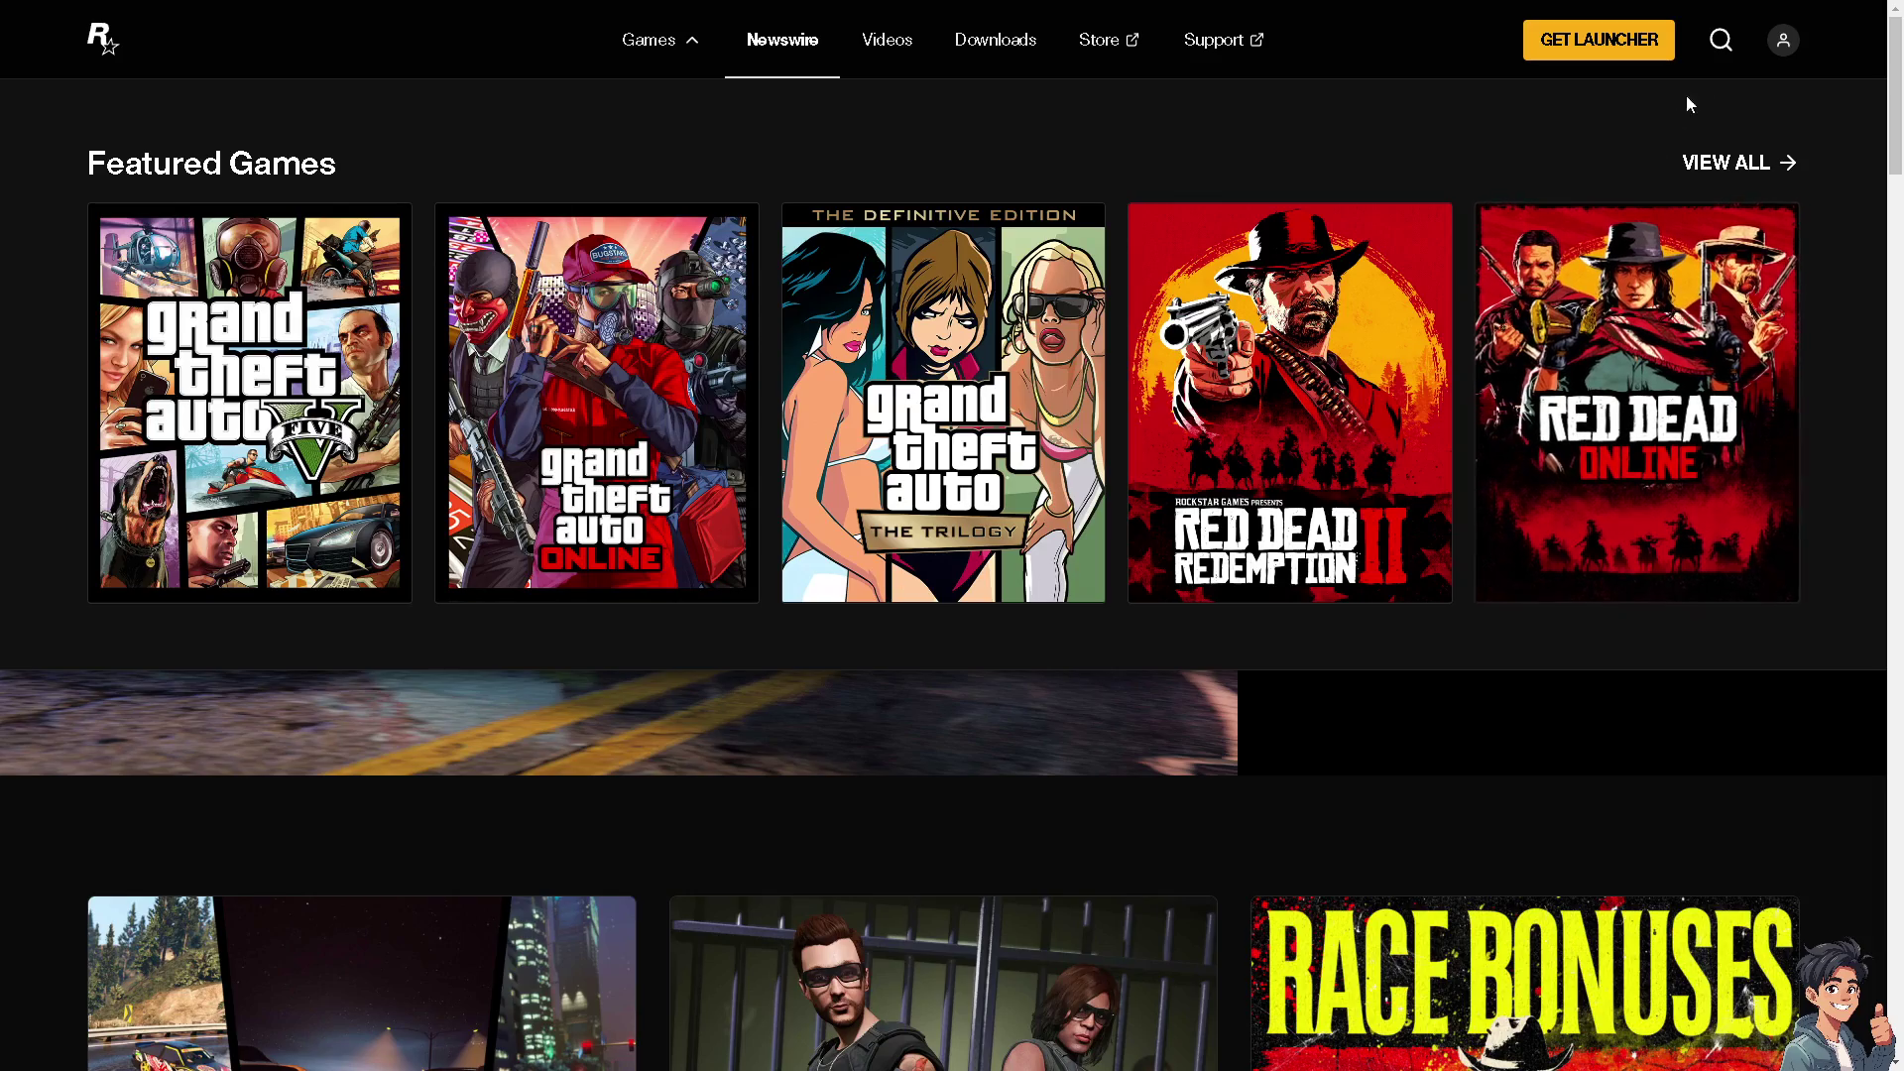
# Open the account sign-in options menu and then dismiss it.
pyautogui.click(1784, 43)
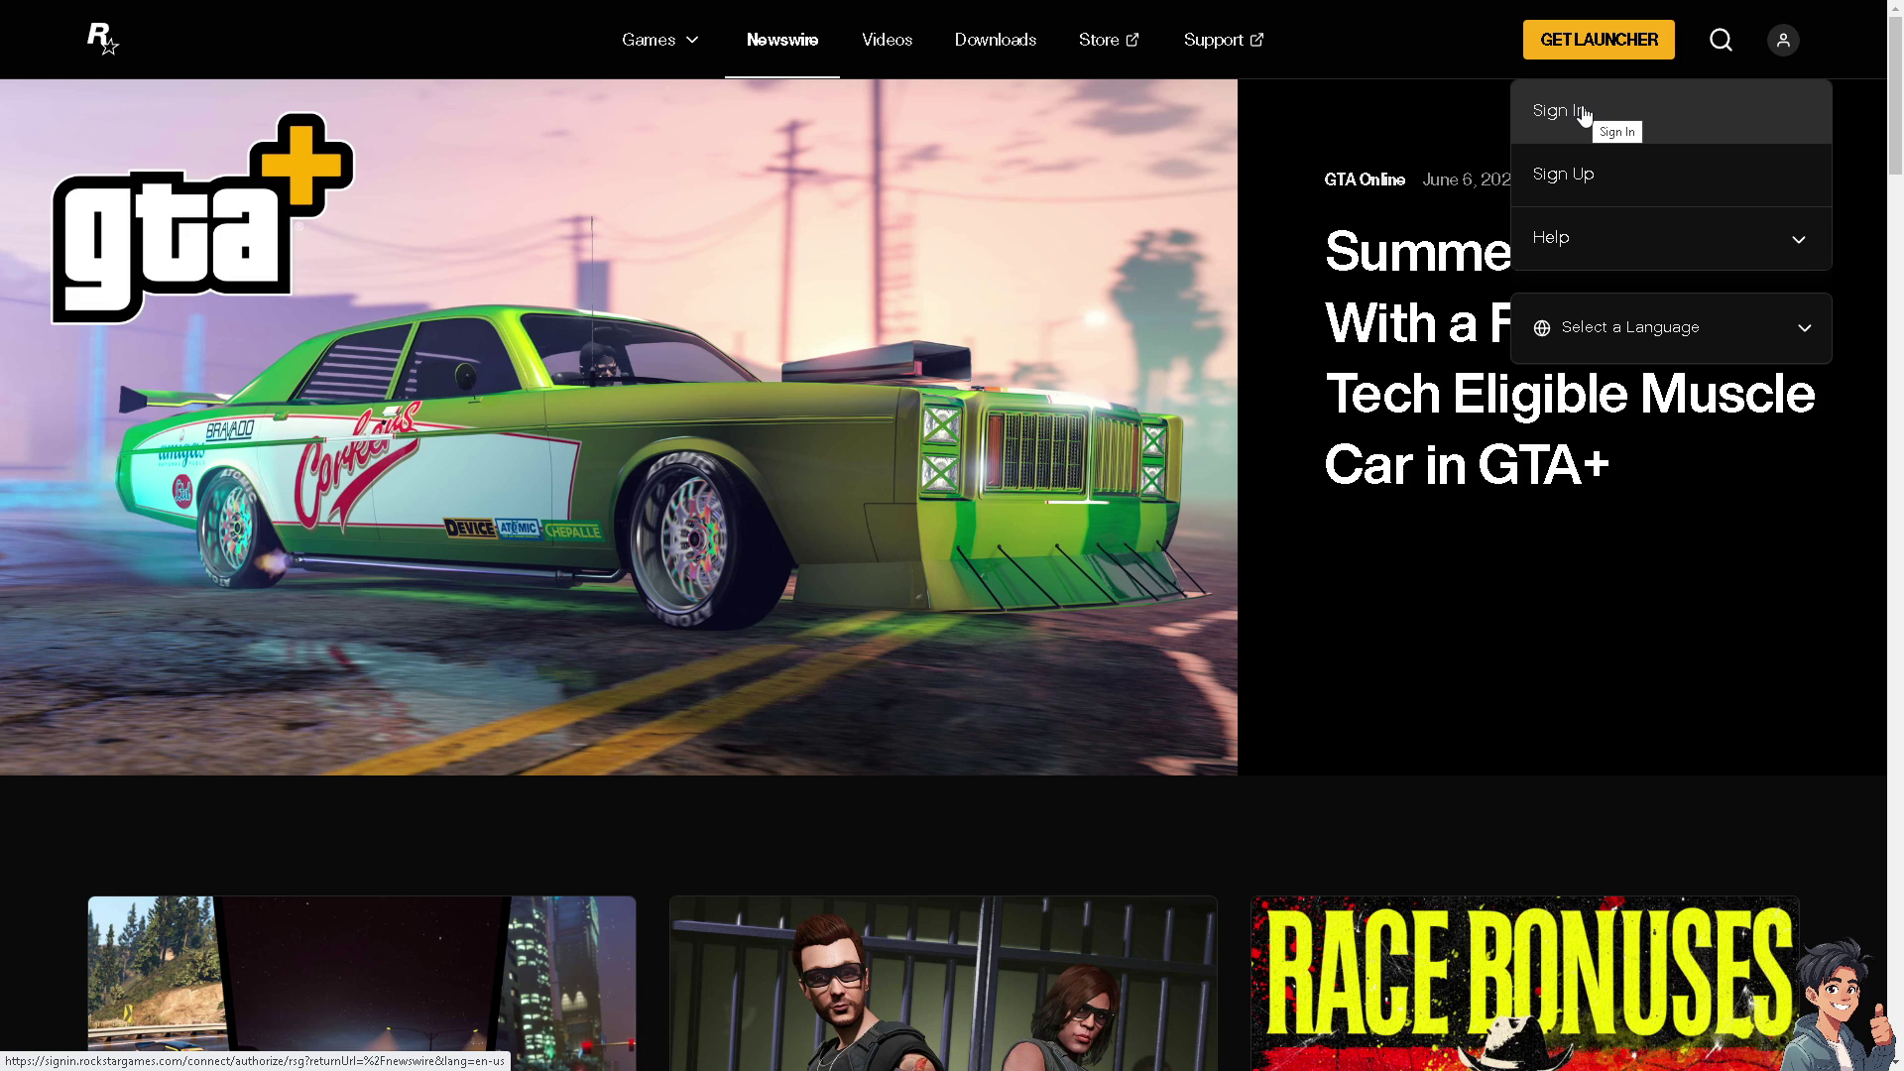
pyautogui.click(1580, 183)
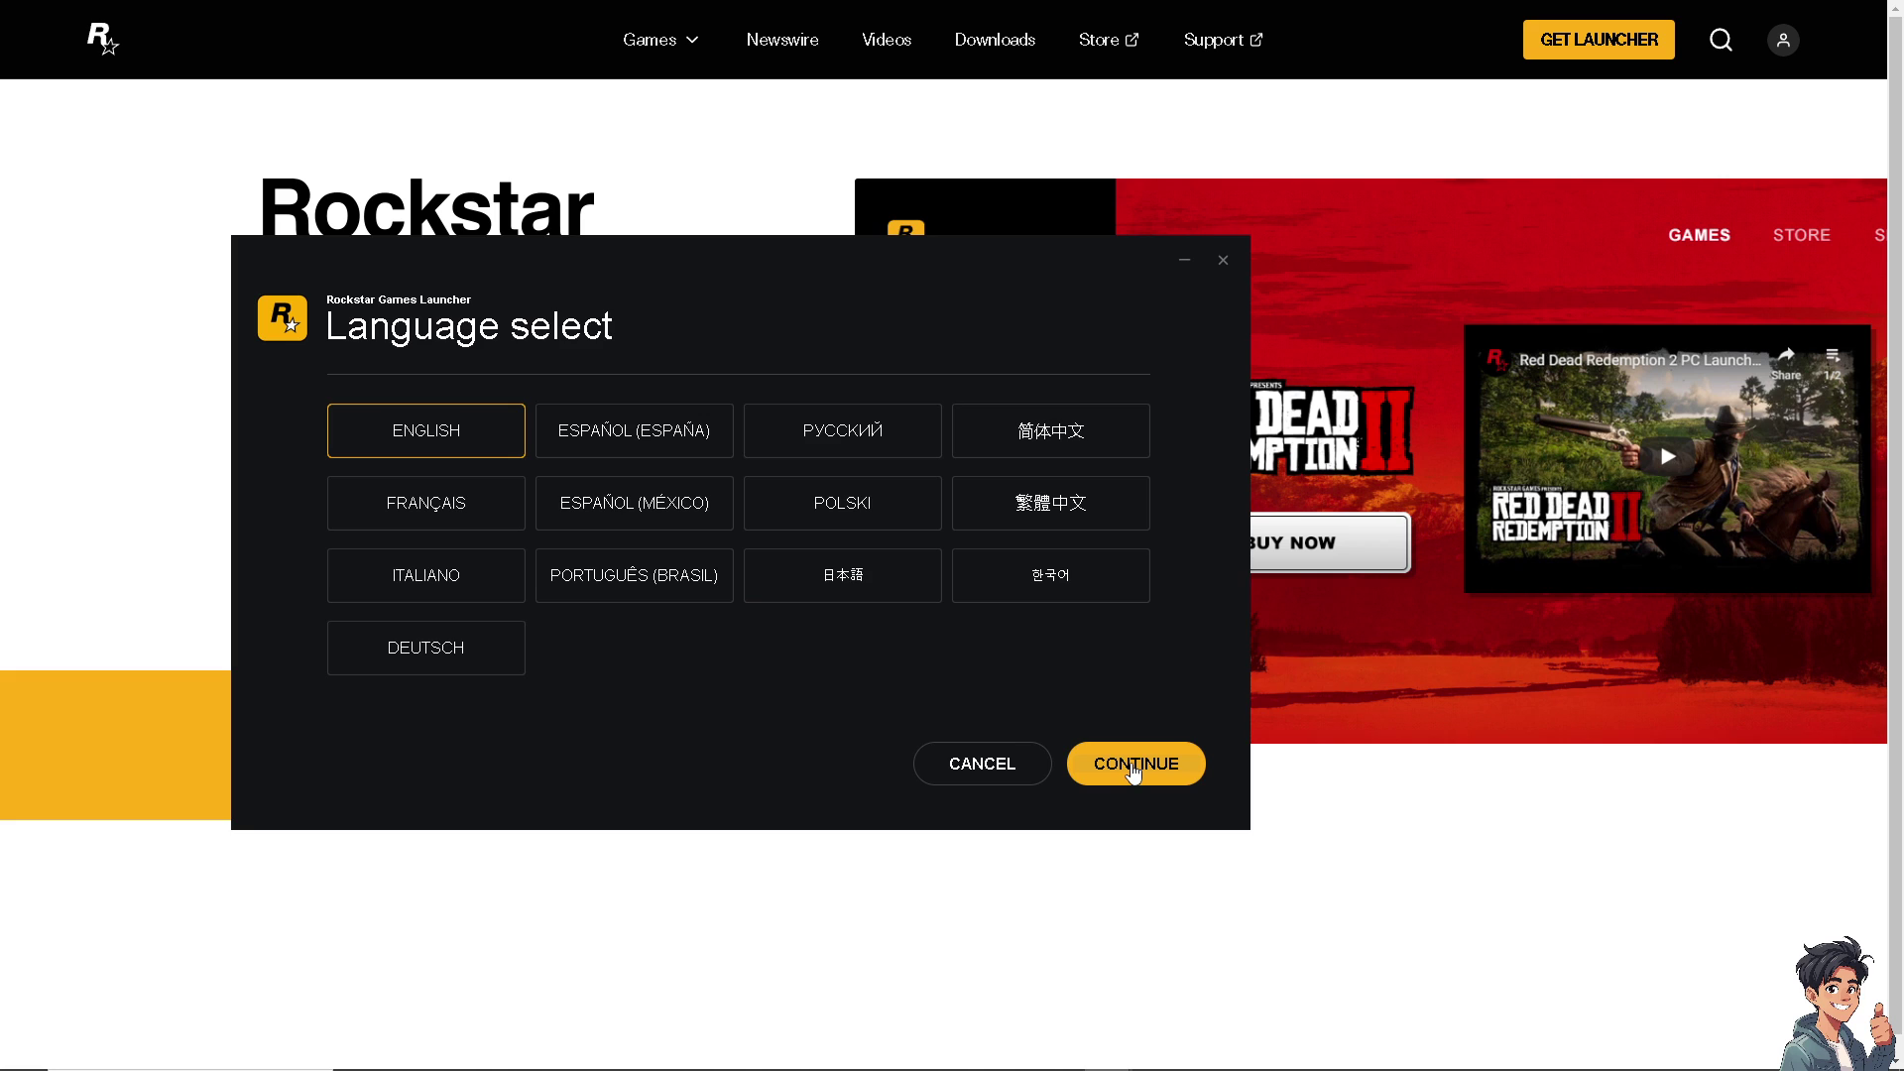
# Keep English as the installer language, accept the license terms, and continue to install location.
pyautogui.click(1135, 770)
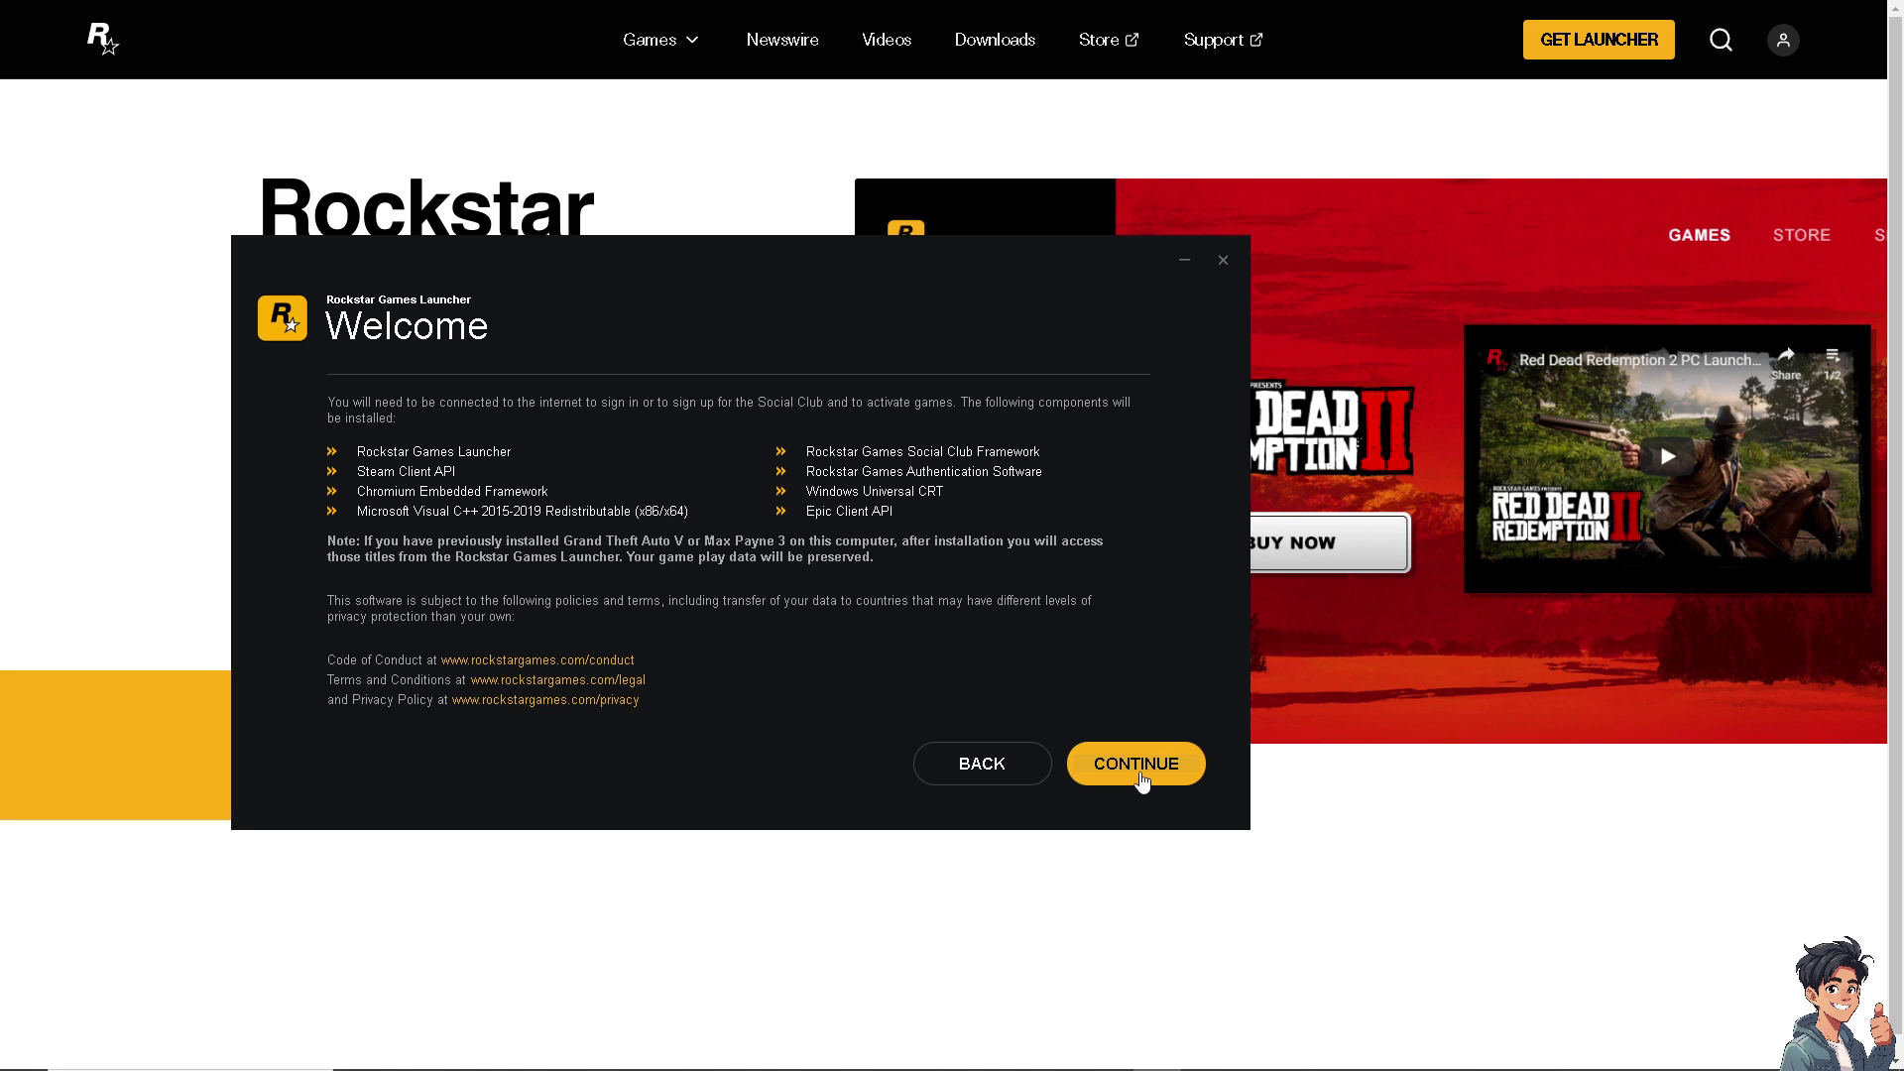
pyautogui.click(1143, 782)
pyautogui.click(507, 722)
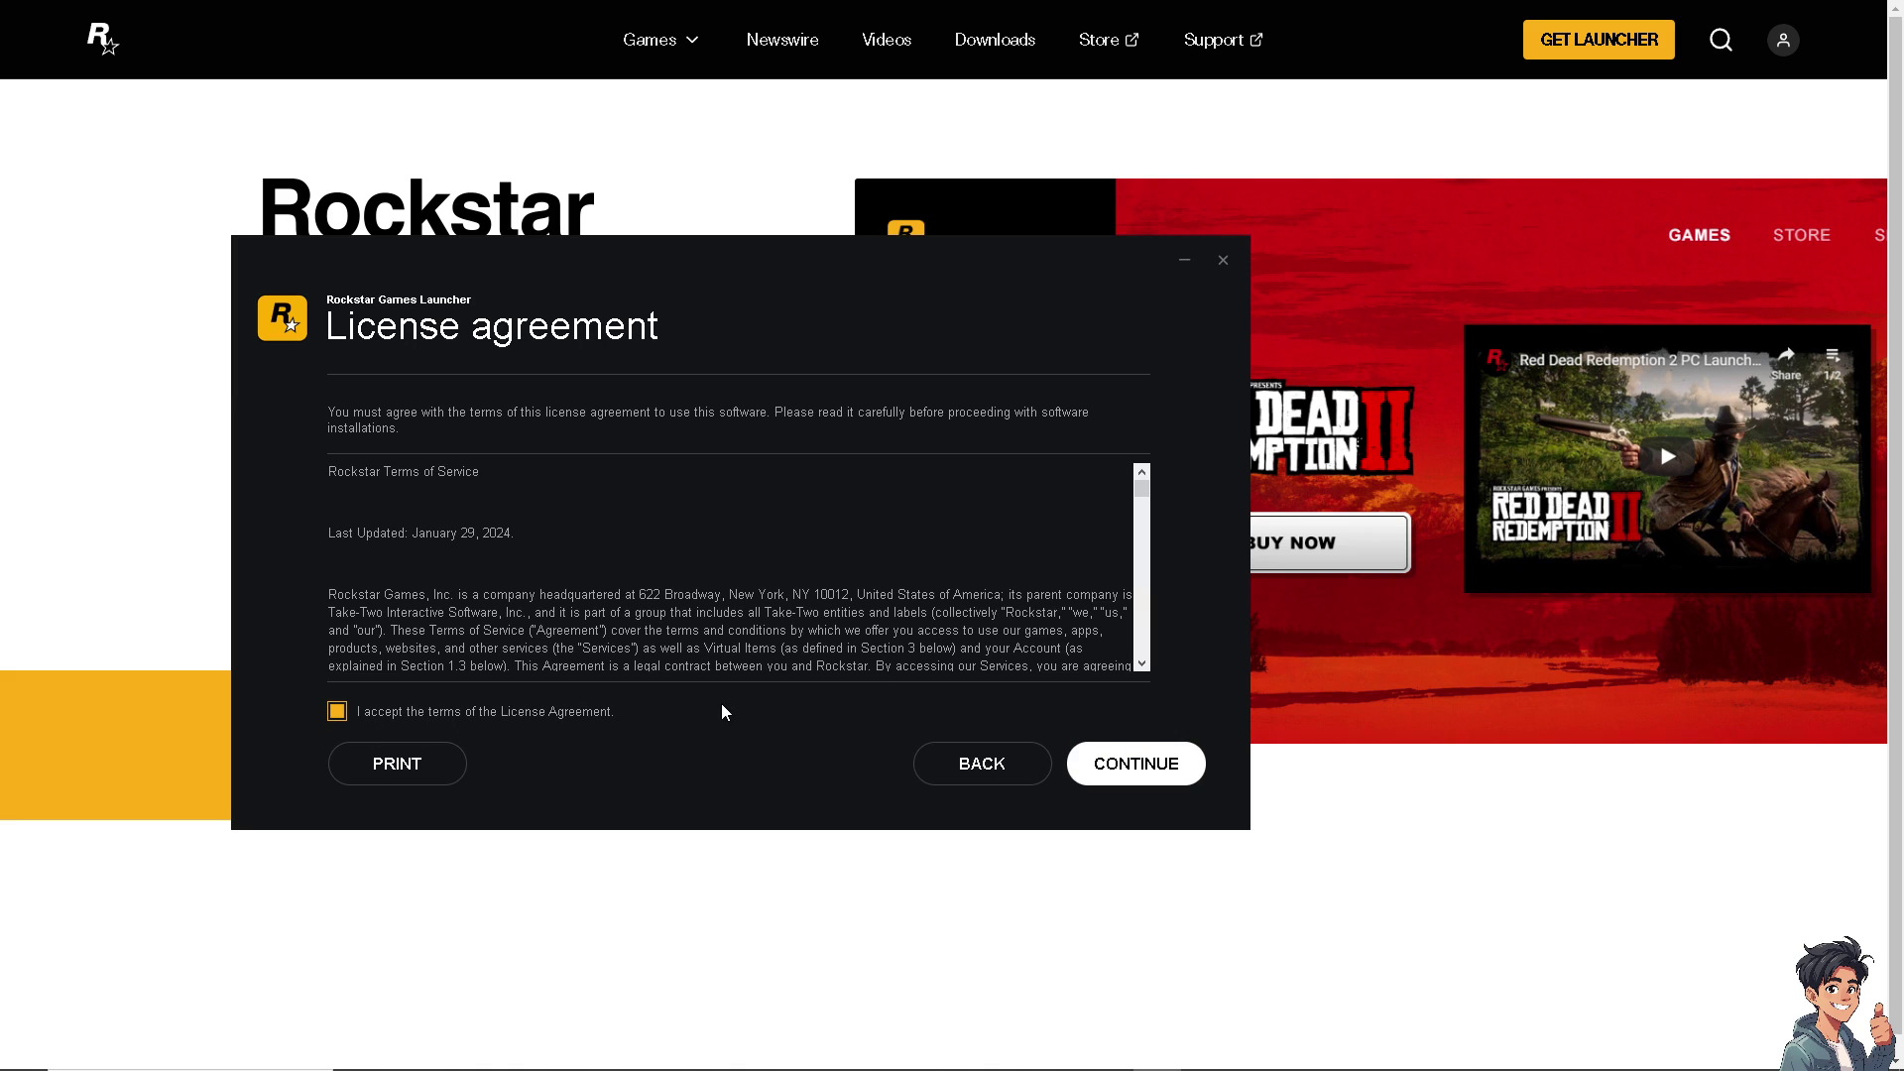
pyautogui.click(1111, 768)
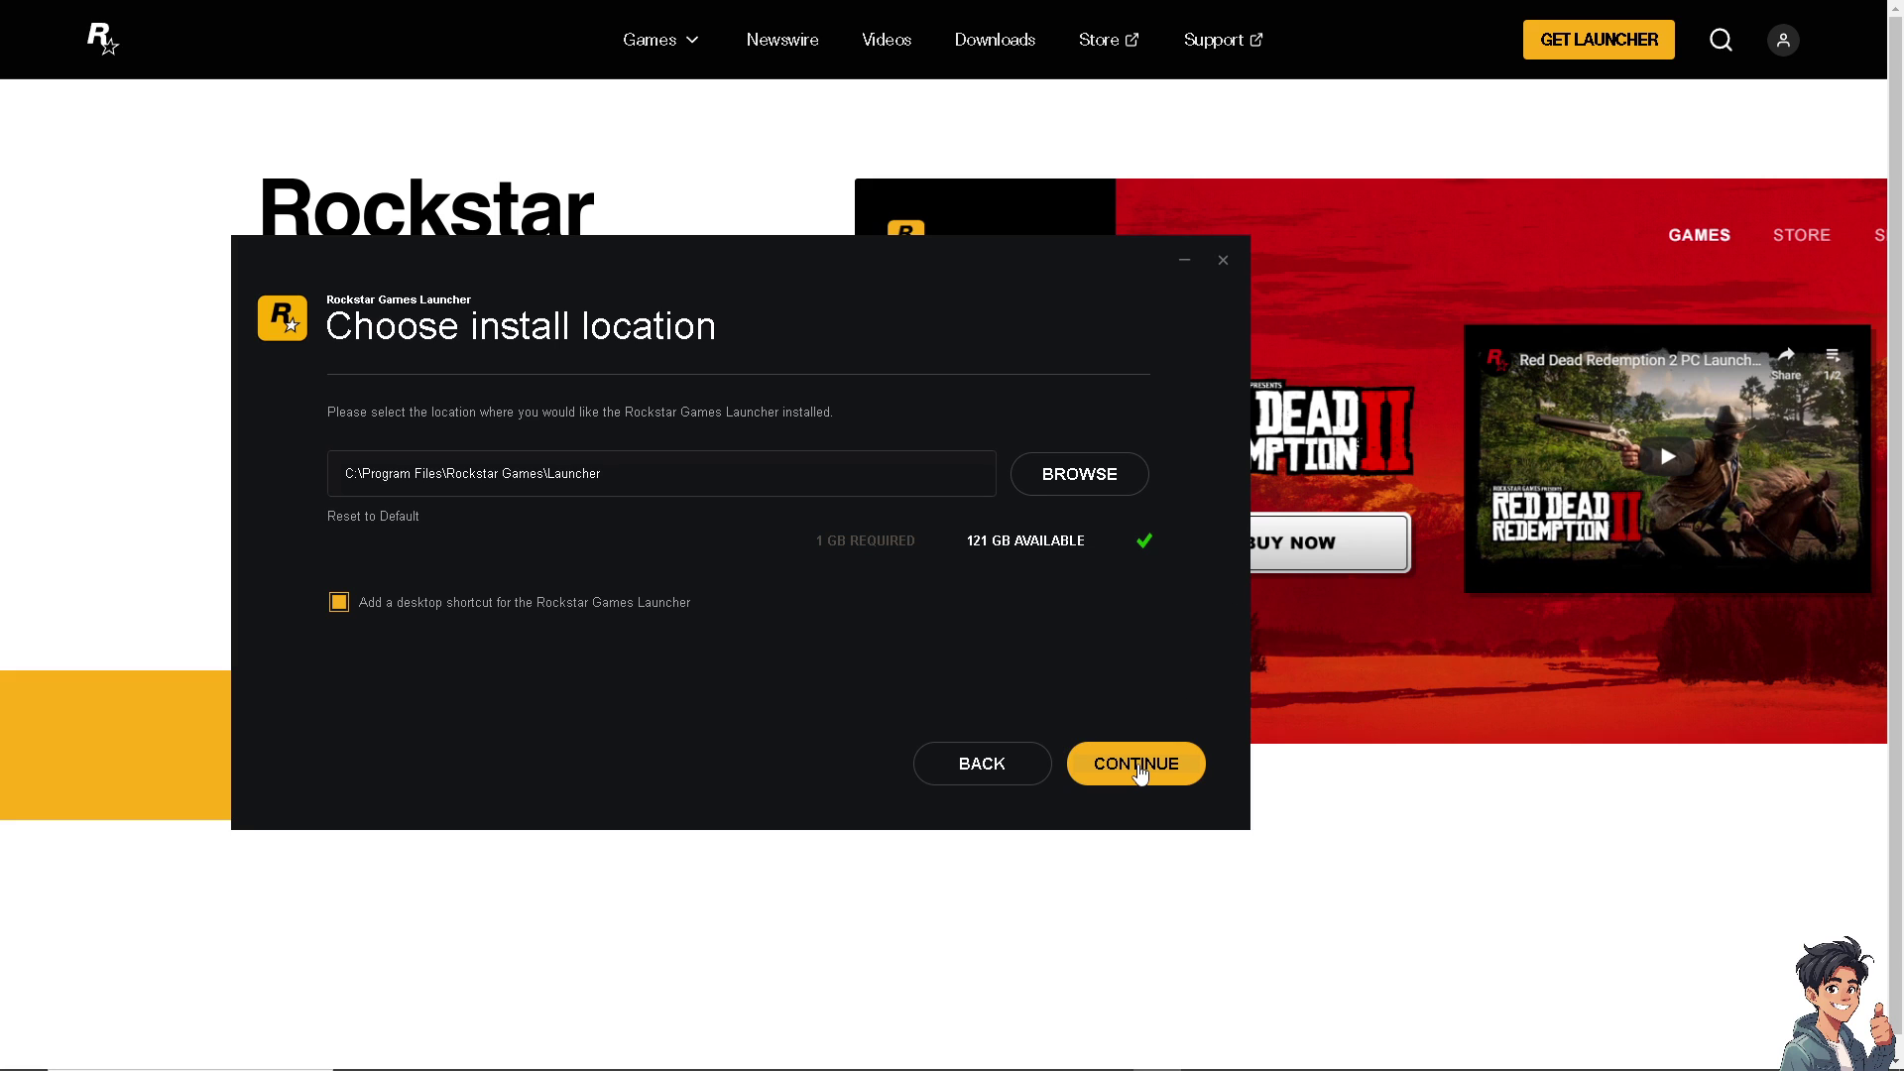
# Start installing the launcher to C:\Program Files\Rockstar Games\Launcher with a desktop shortcut.
pyautogui.click(1138, 771)
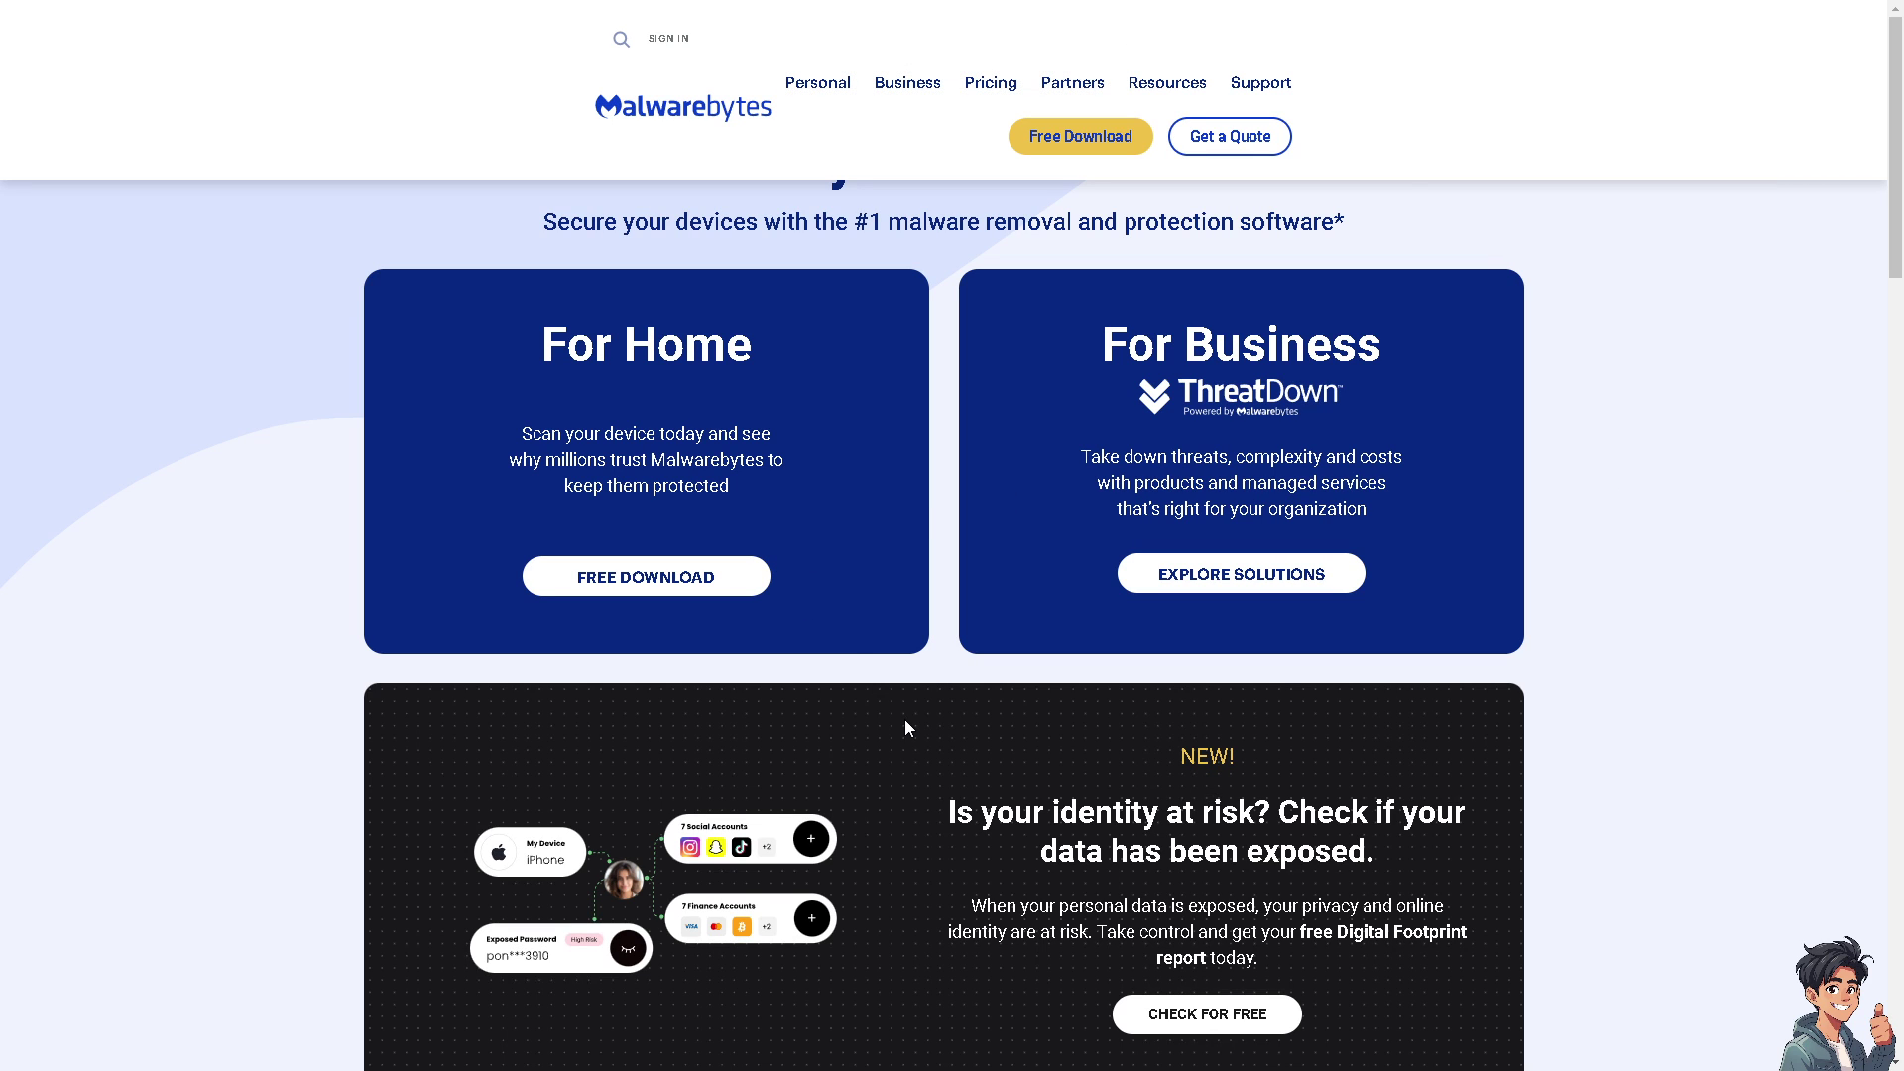
# Scroll through the Malwarebytes homepage's For Home and For Business offerings.
pyautogui.scroll(-1, 906, 724)
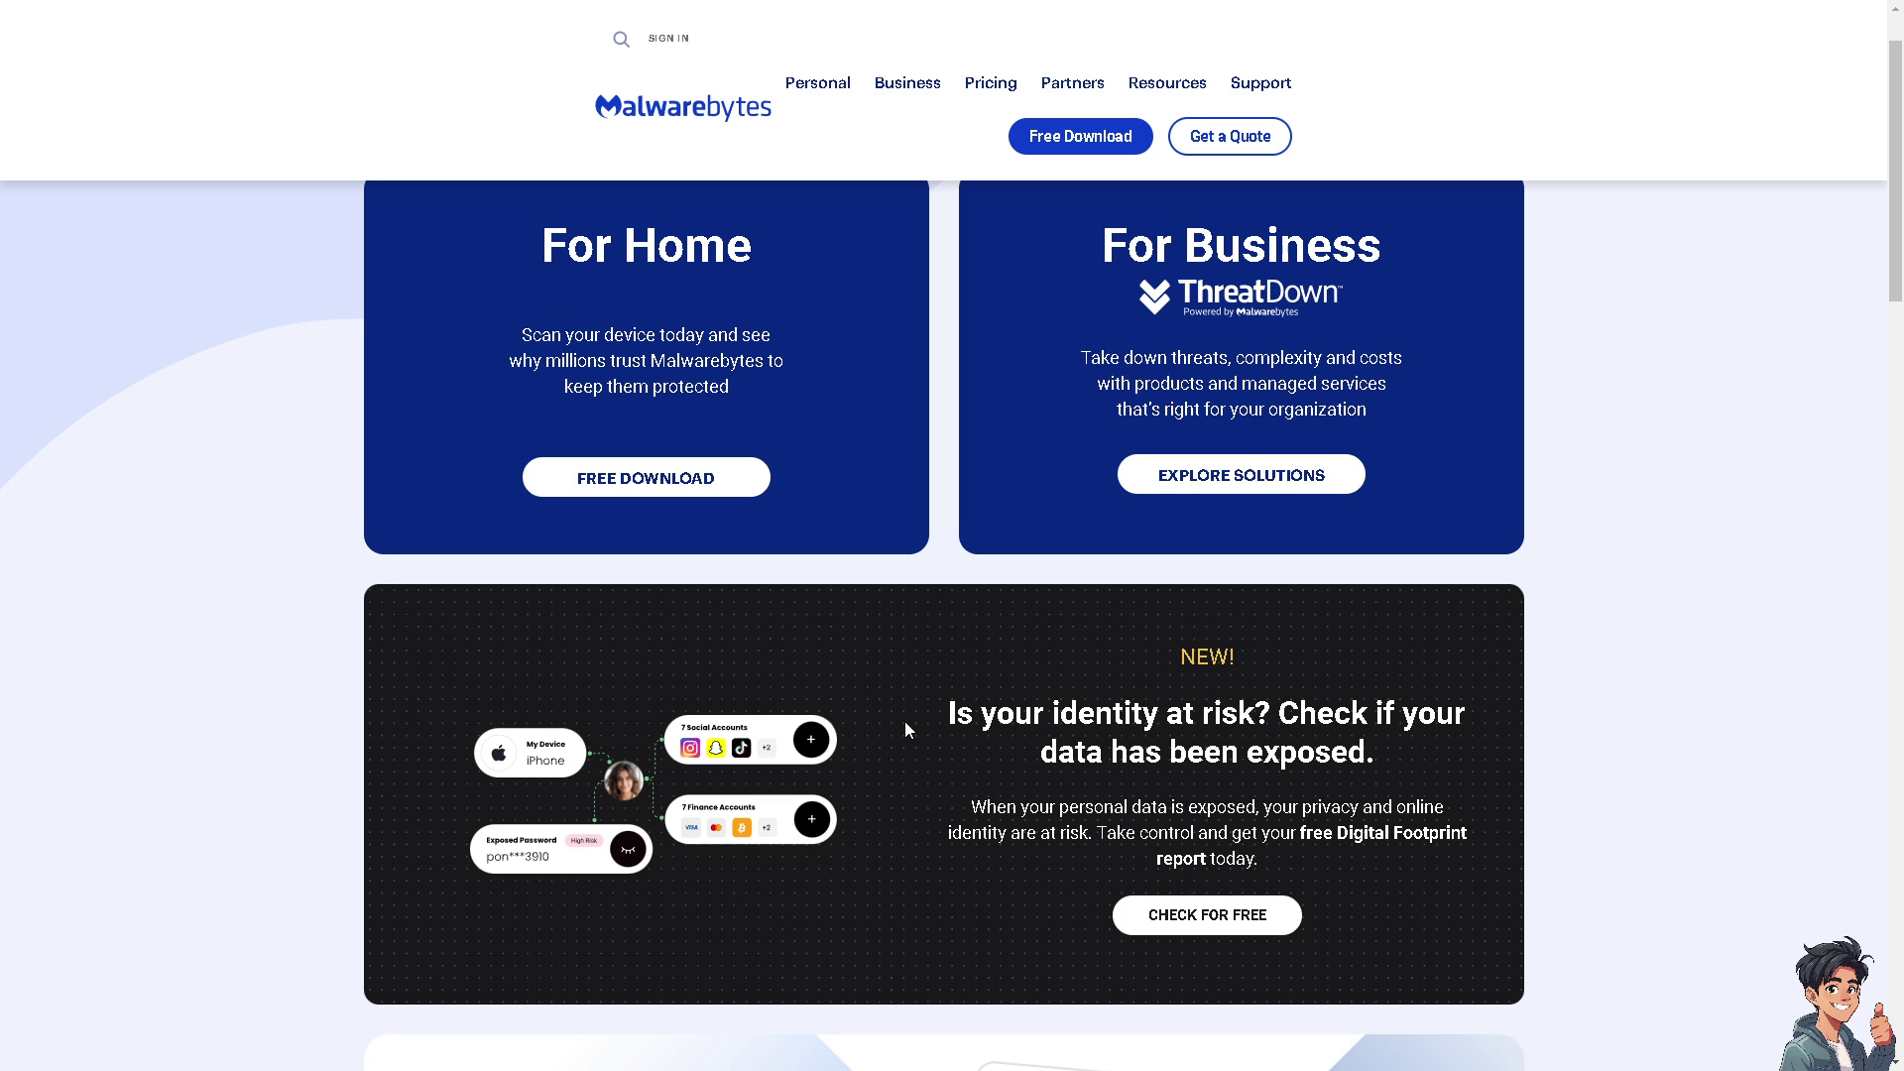
pyautogui.scroll(-2, 905, 723)
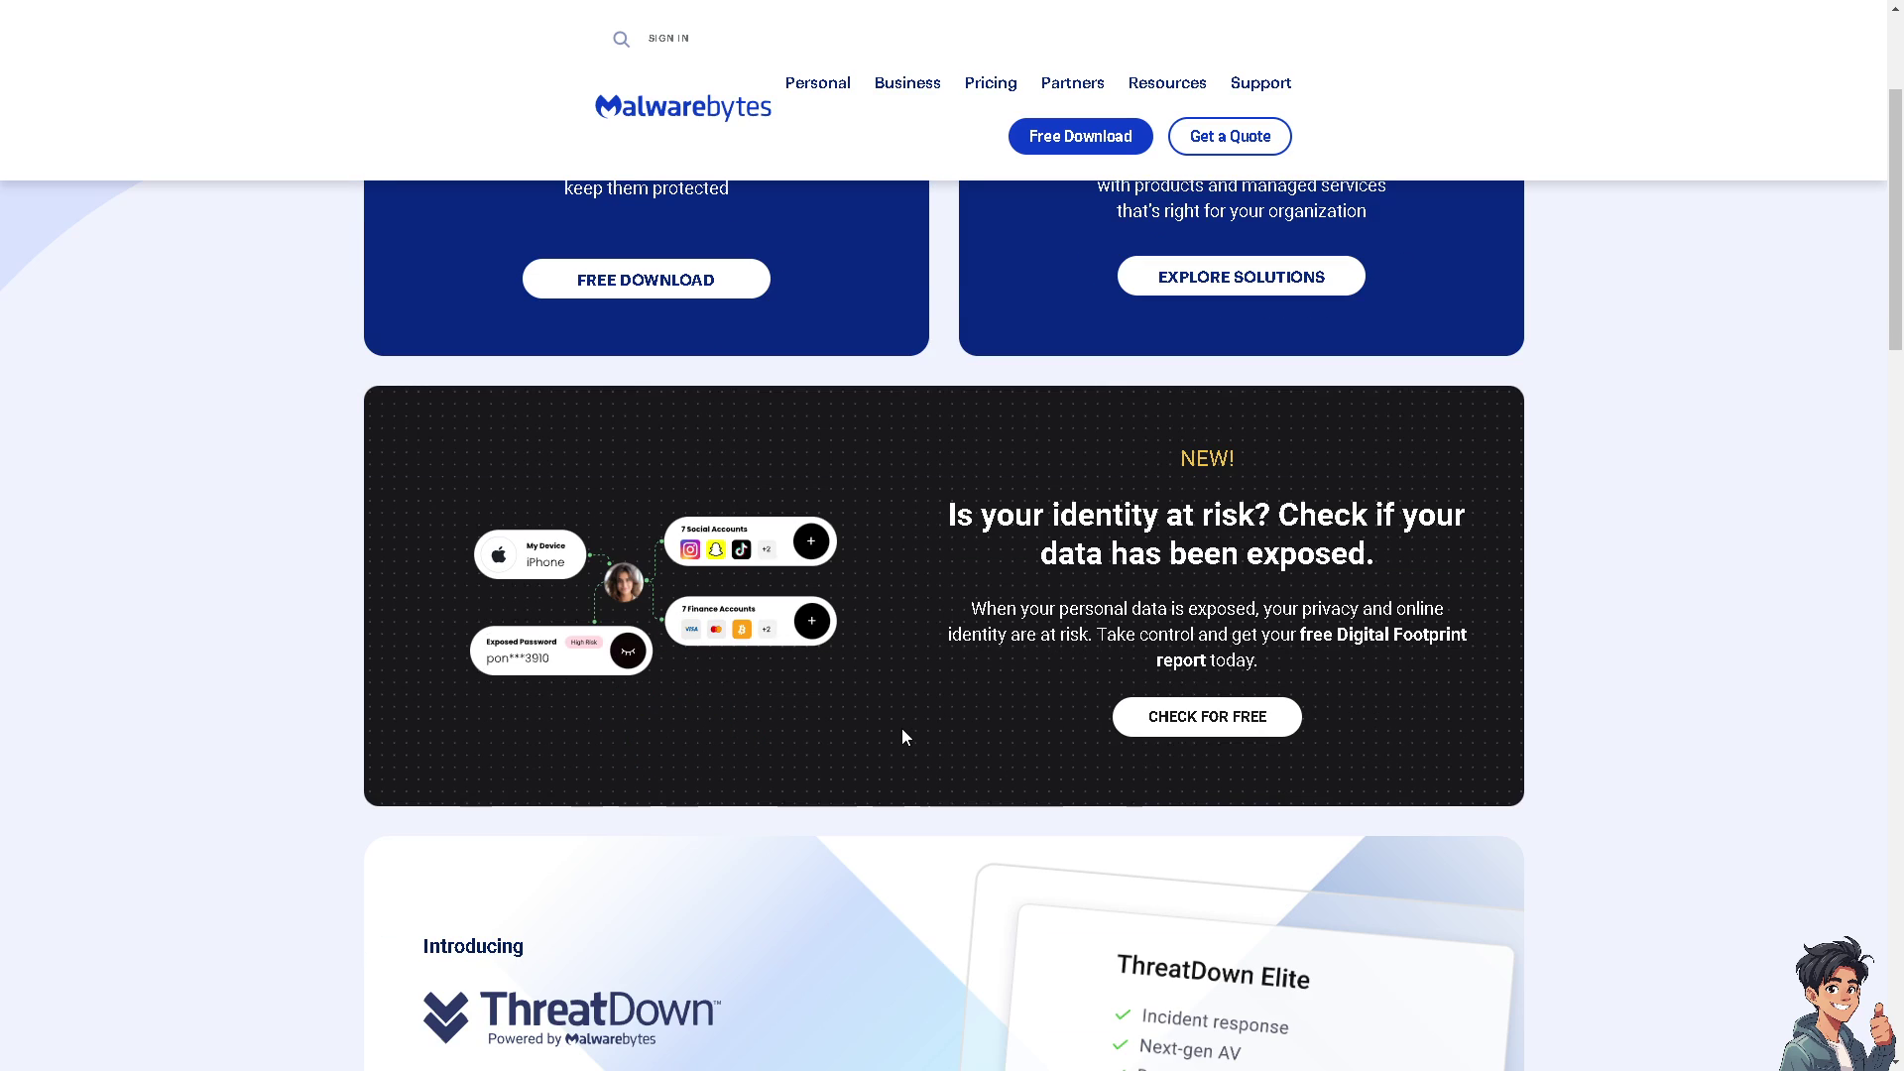
pyautogui.scroll(-1, 902, 730)
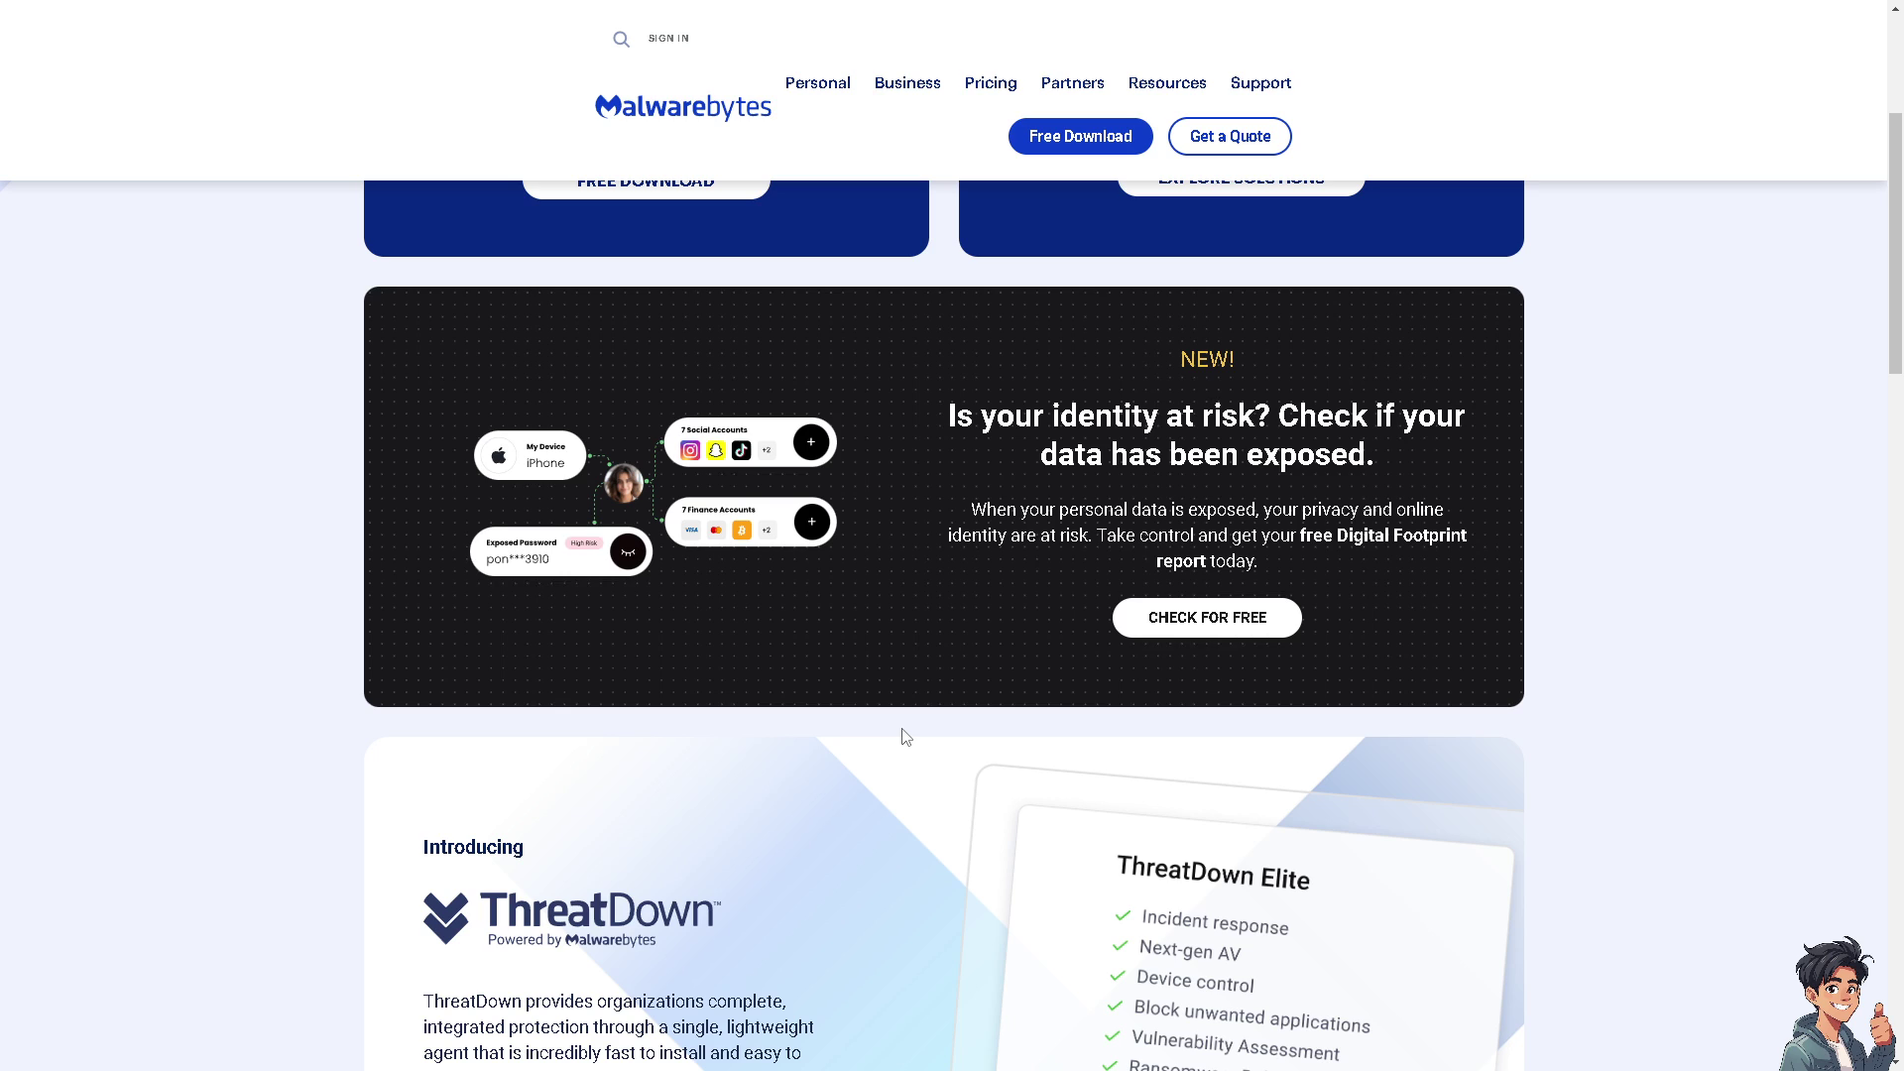
pyautogui.scroll(-2, 904, 736)
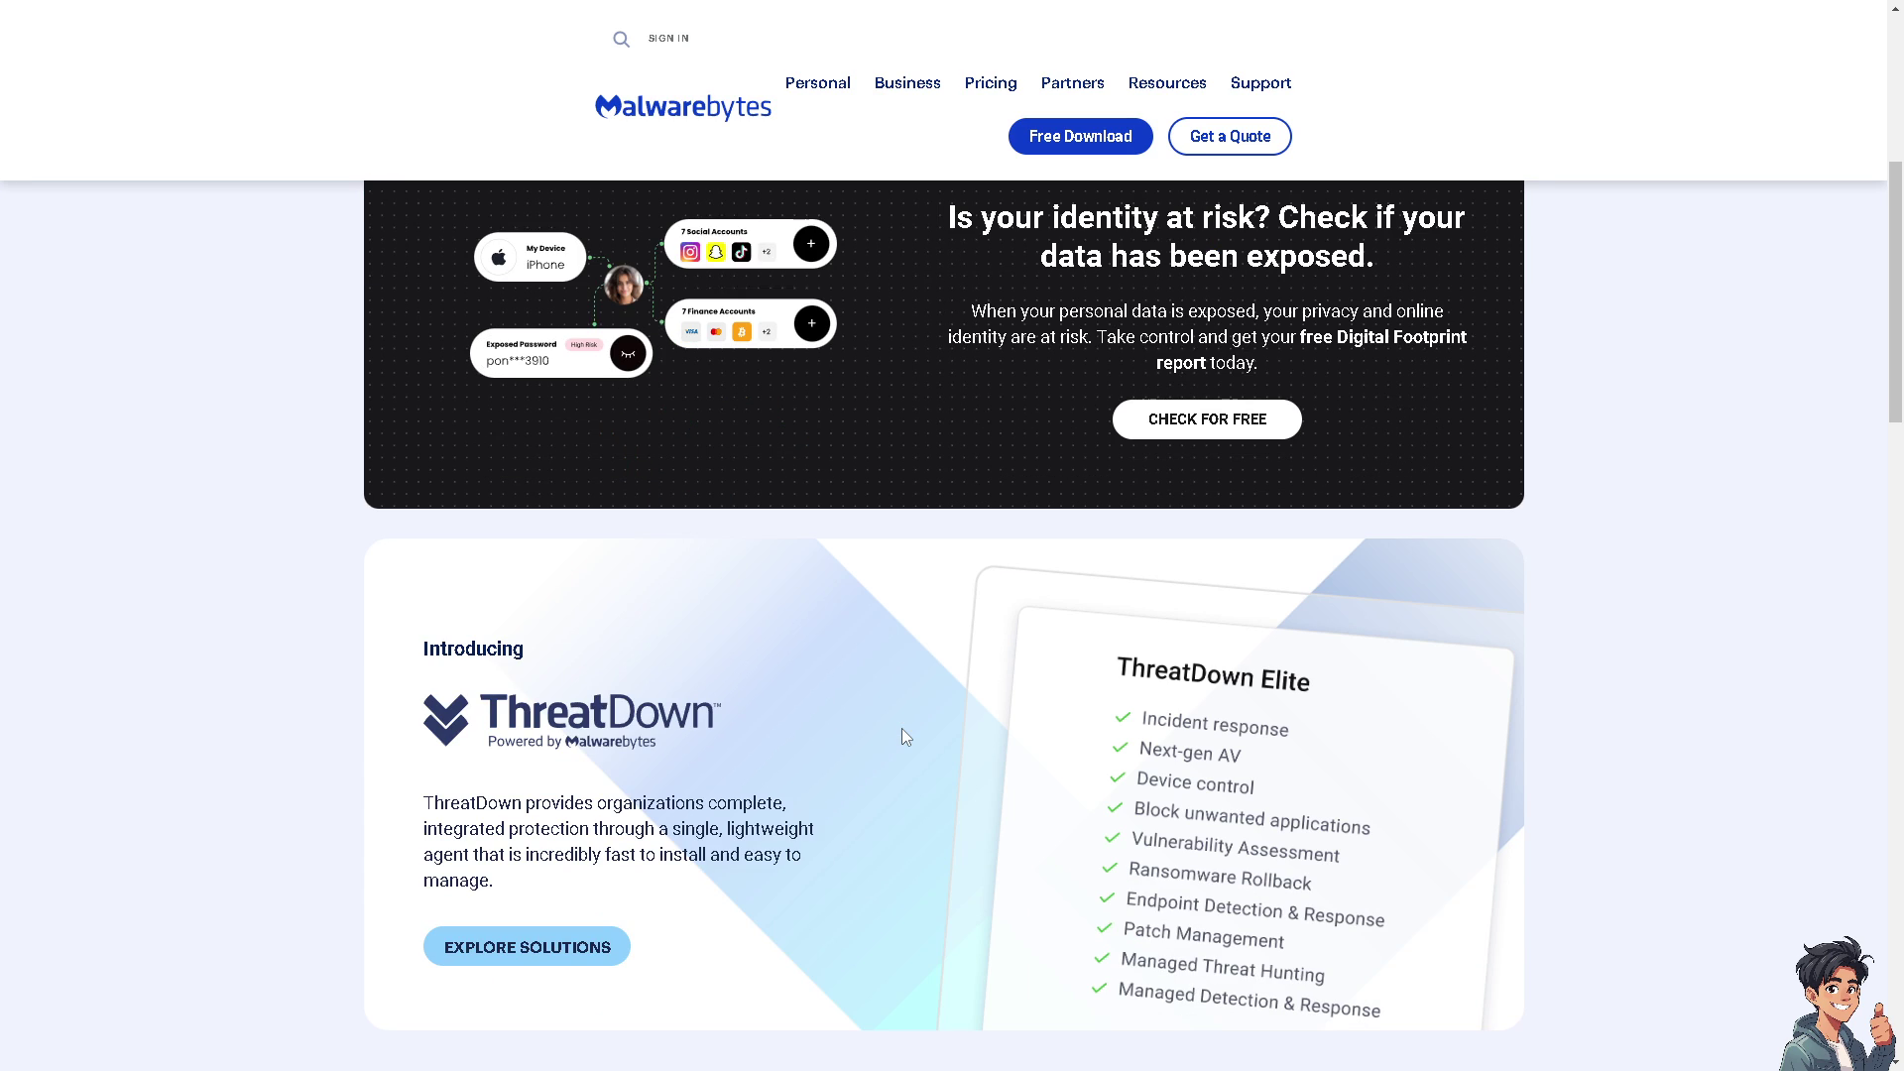
pyautogui.scroll(-7, 902, 736)
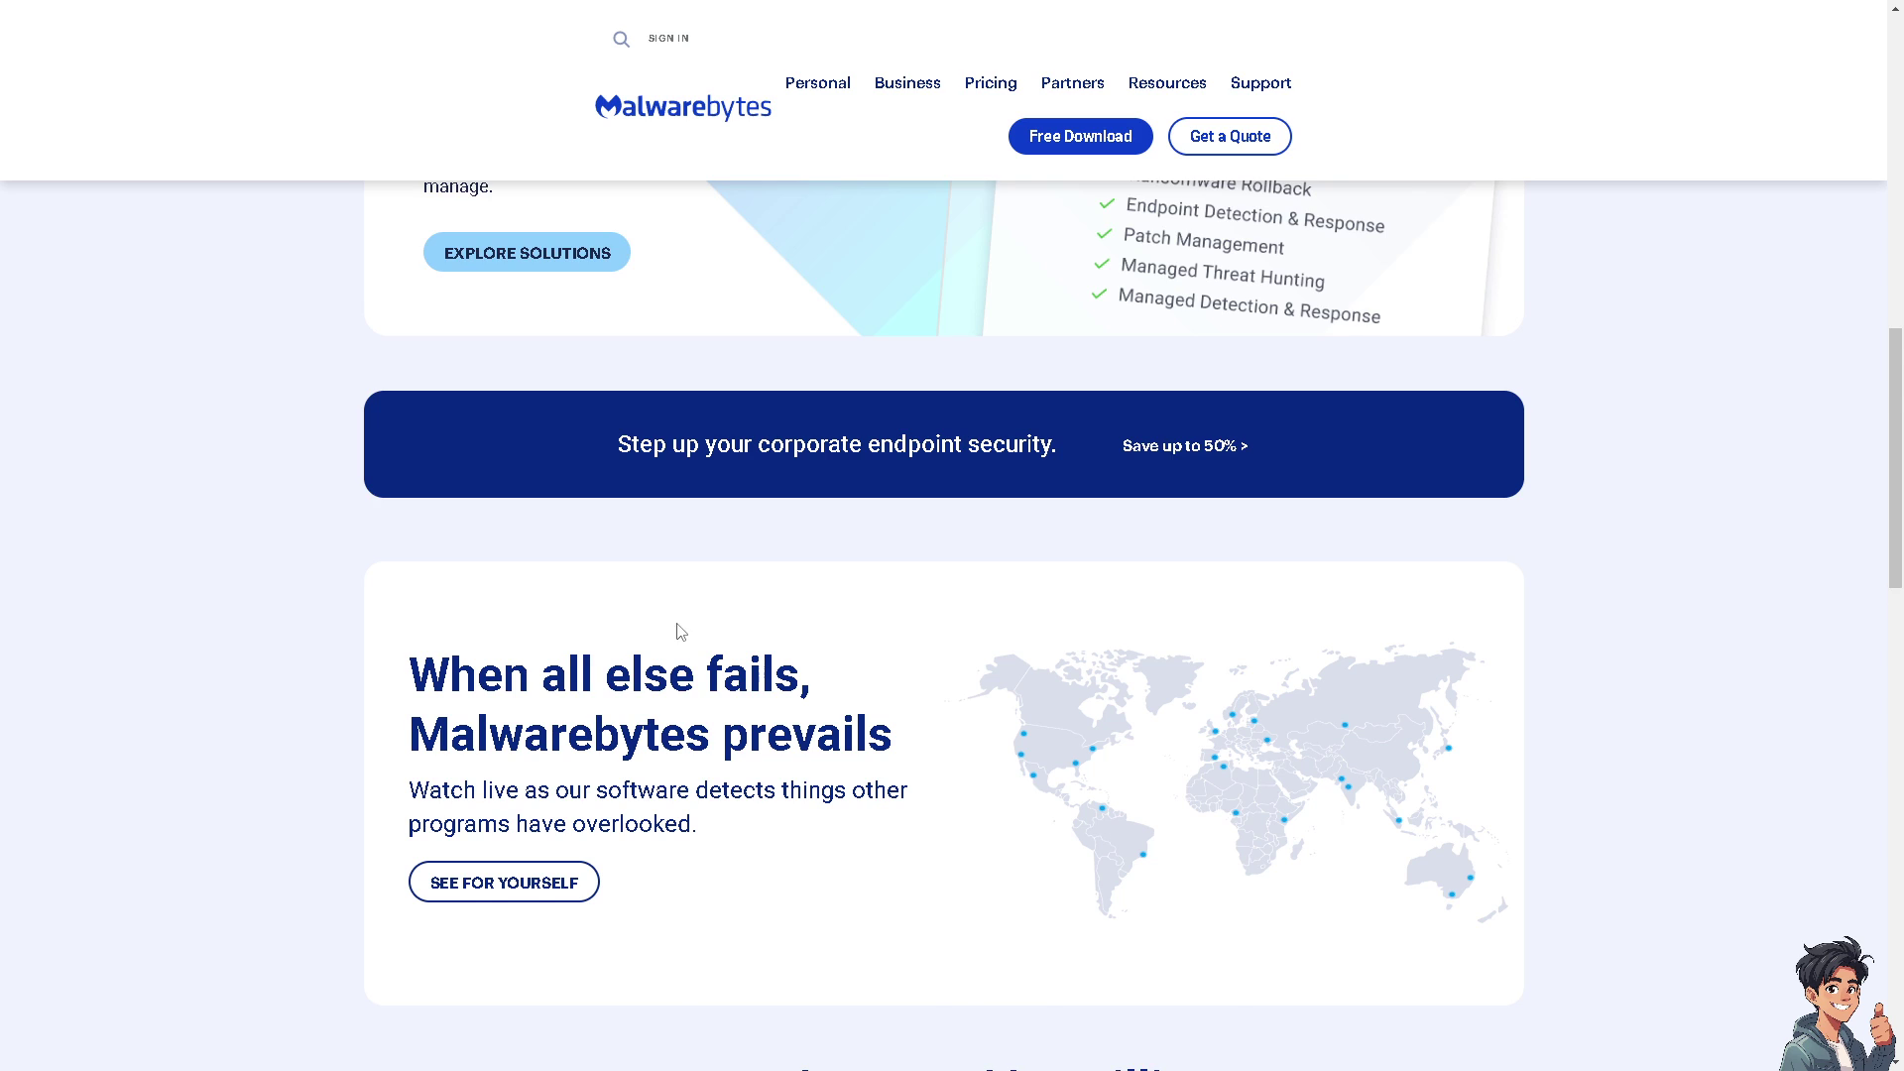
pyautogui.scroll(-3, 678, 631)
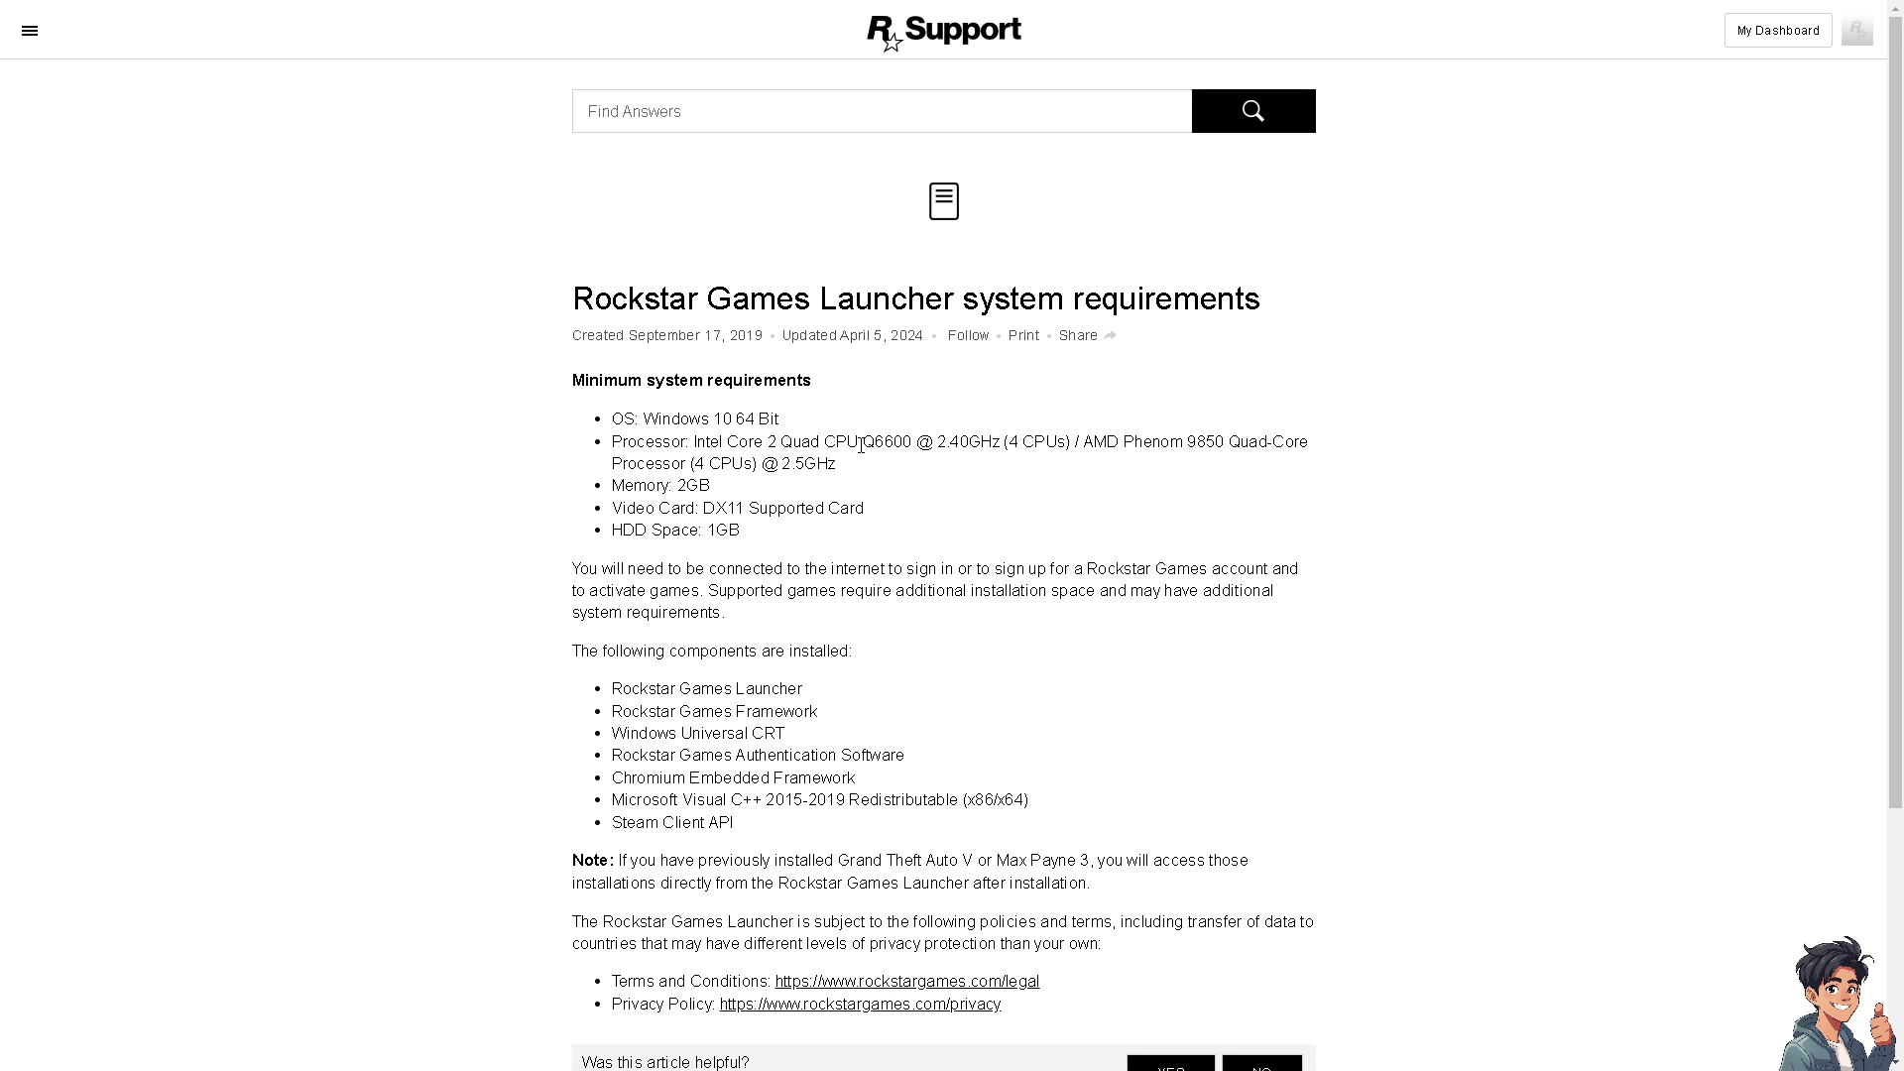
# Review the launcher's minimum requirements, highlighting the five requirement lines and then clearing the highlight.
pyautogui.scroll(-2, 1121, 764)
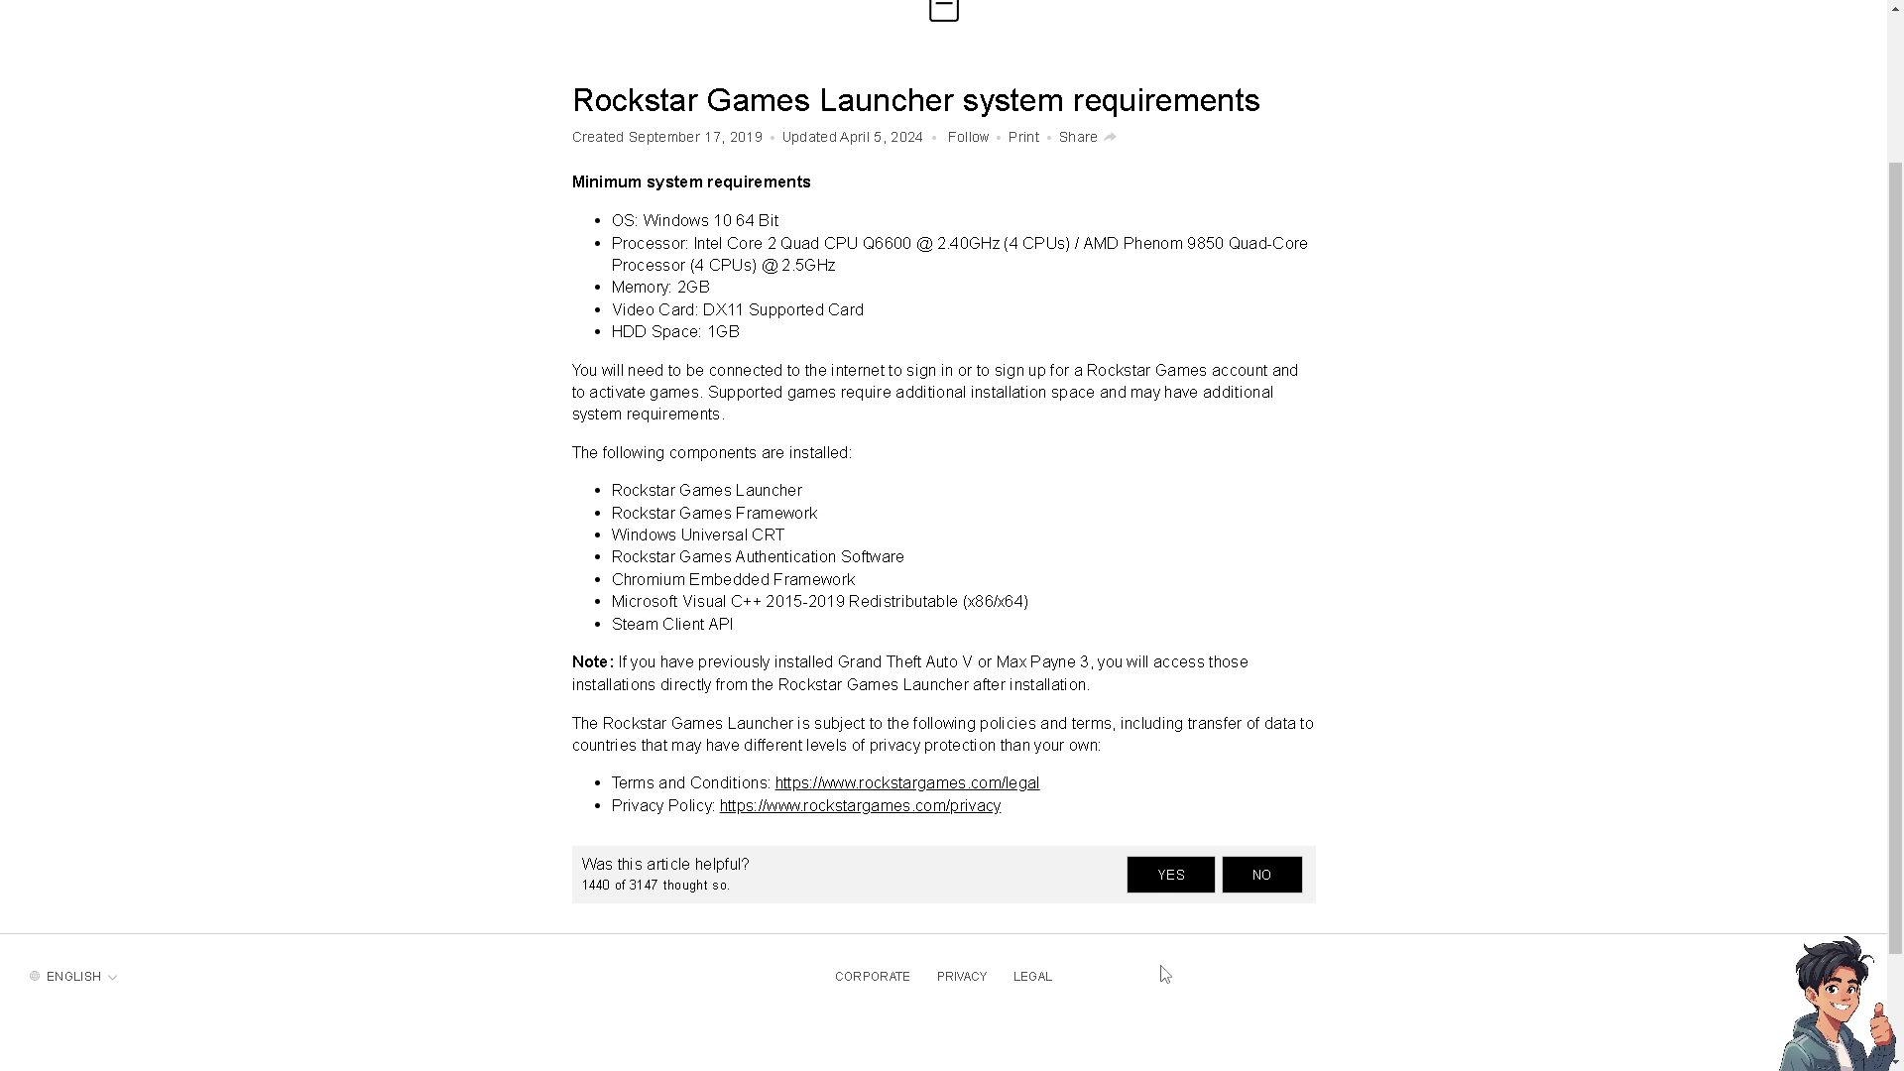
pyautogui.scroll(2, 845, 502)
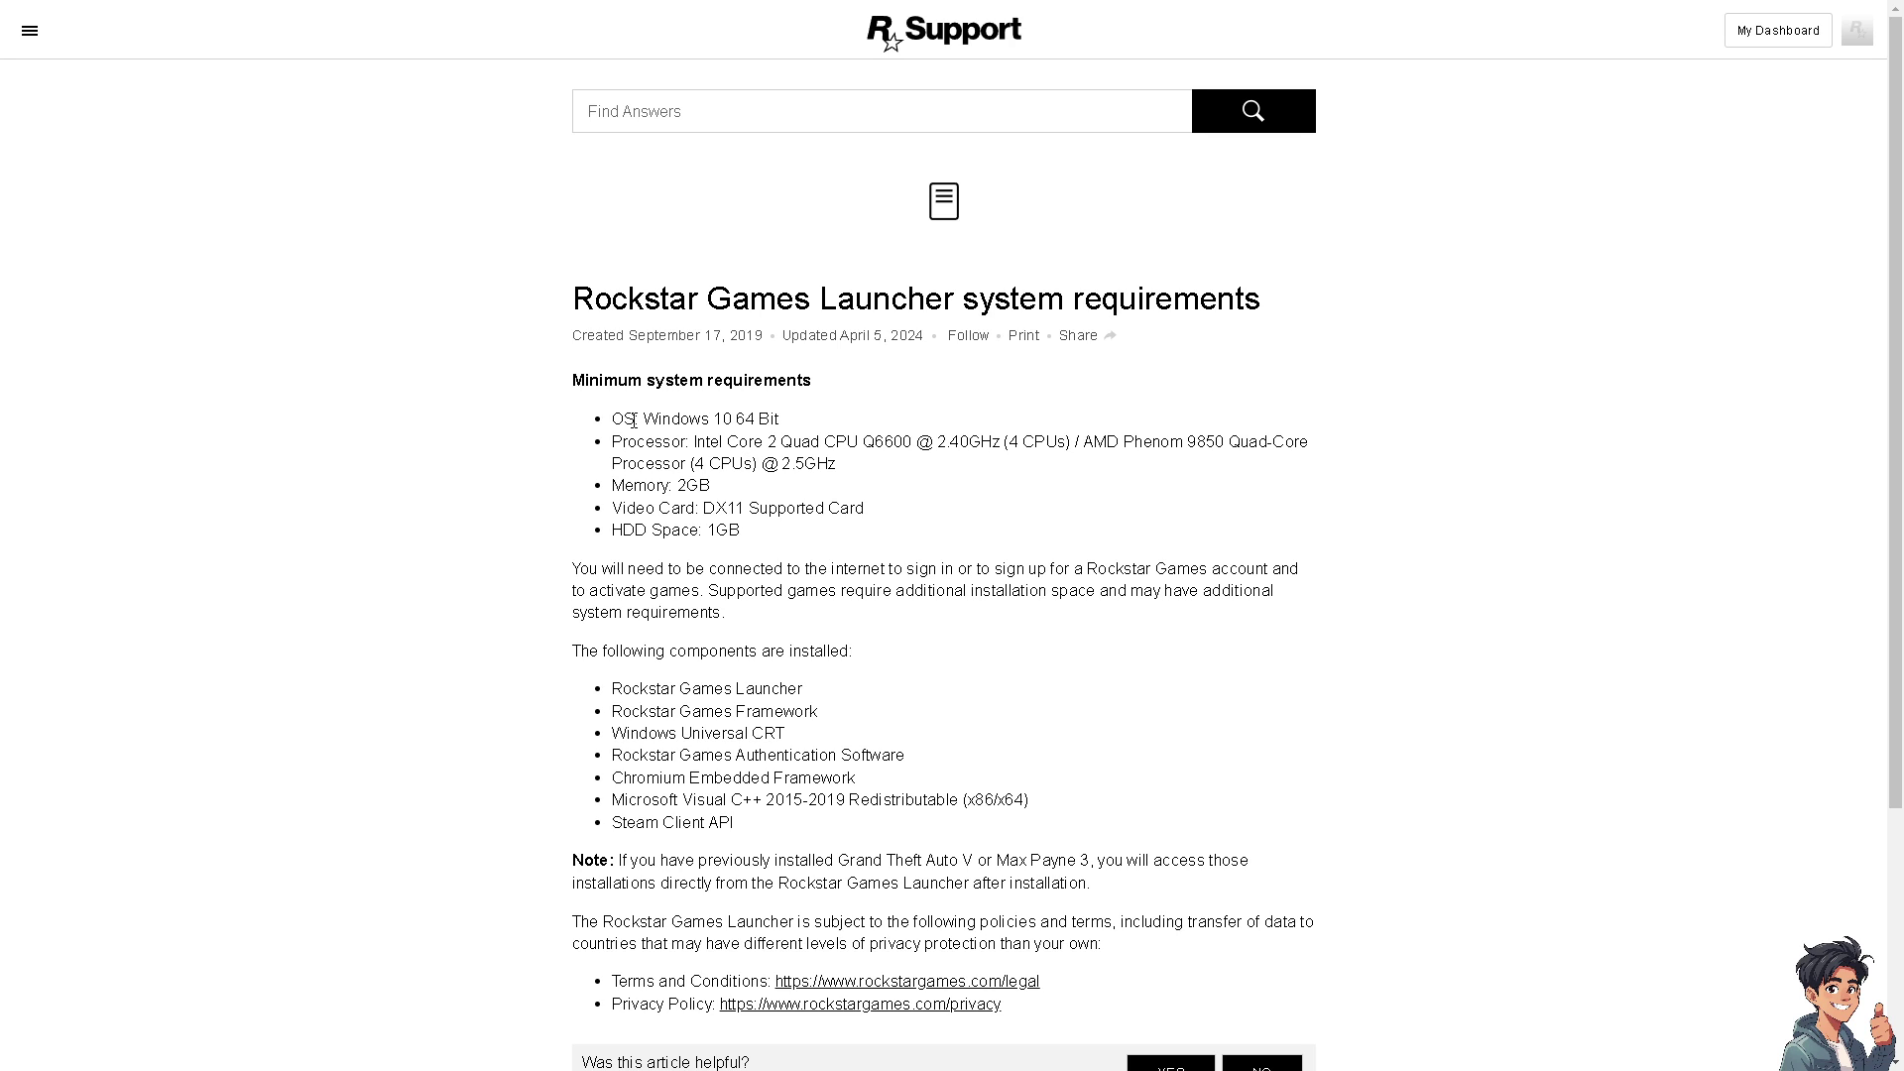
pyautogui.moveTo(615, 417); pyautogui.dragTo(825, 536)
pyautogui.click(881, 546)
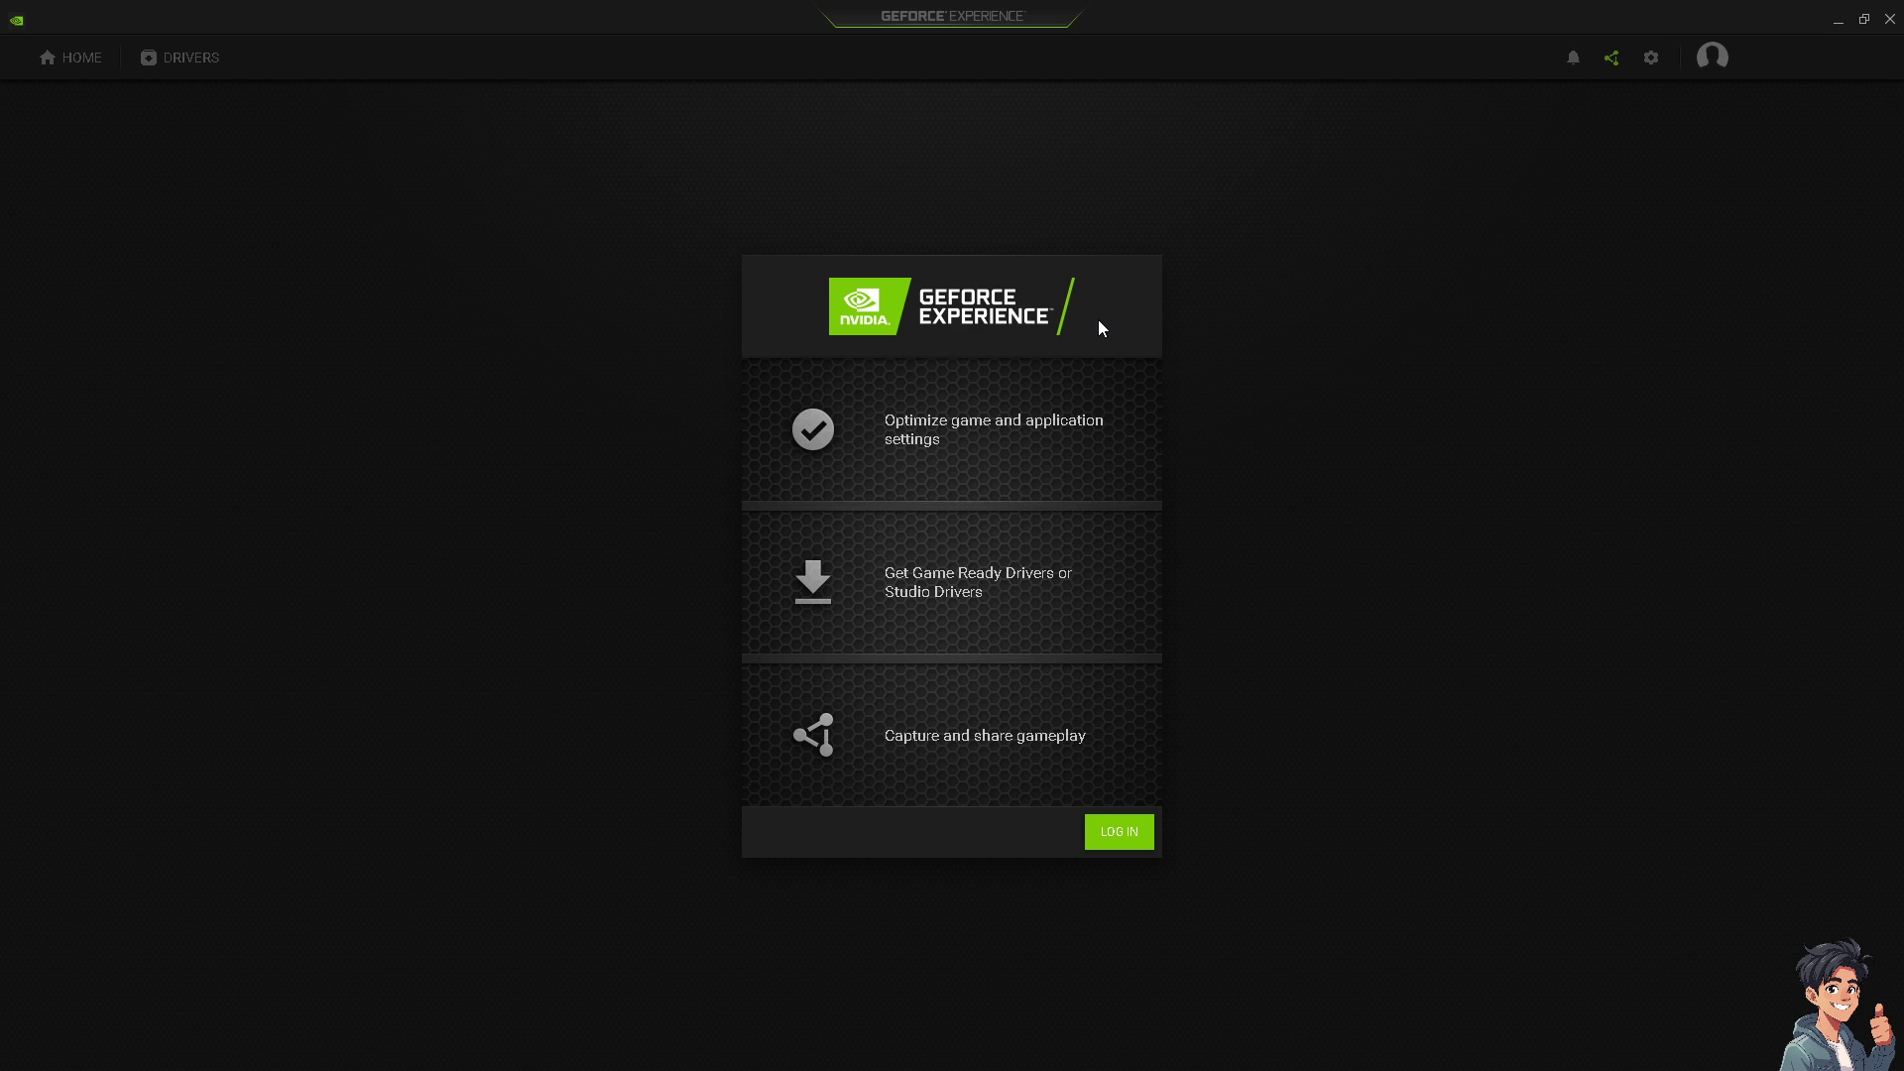
# Bring up the GeForce Experience sign-in window with LOG IN.
pyautogui.click(1118, 841)
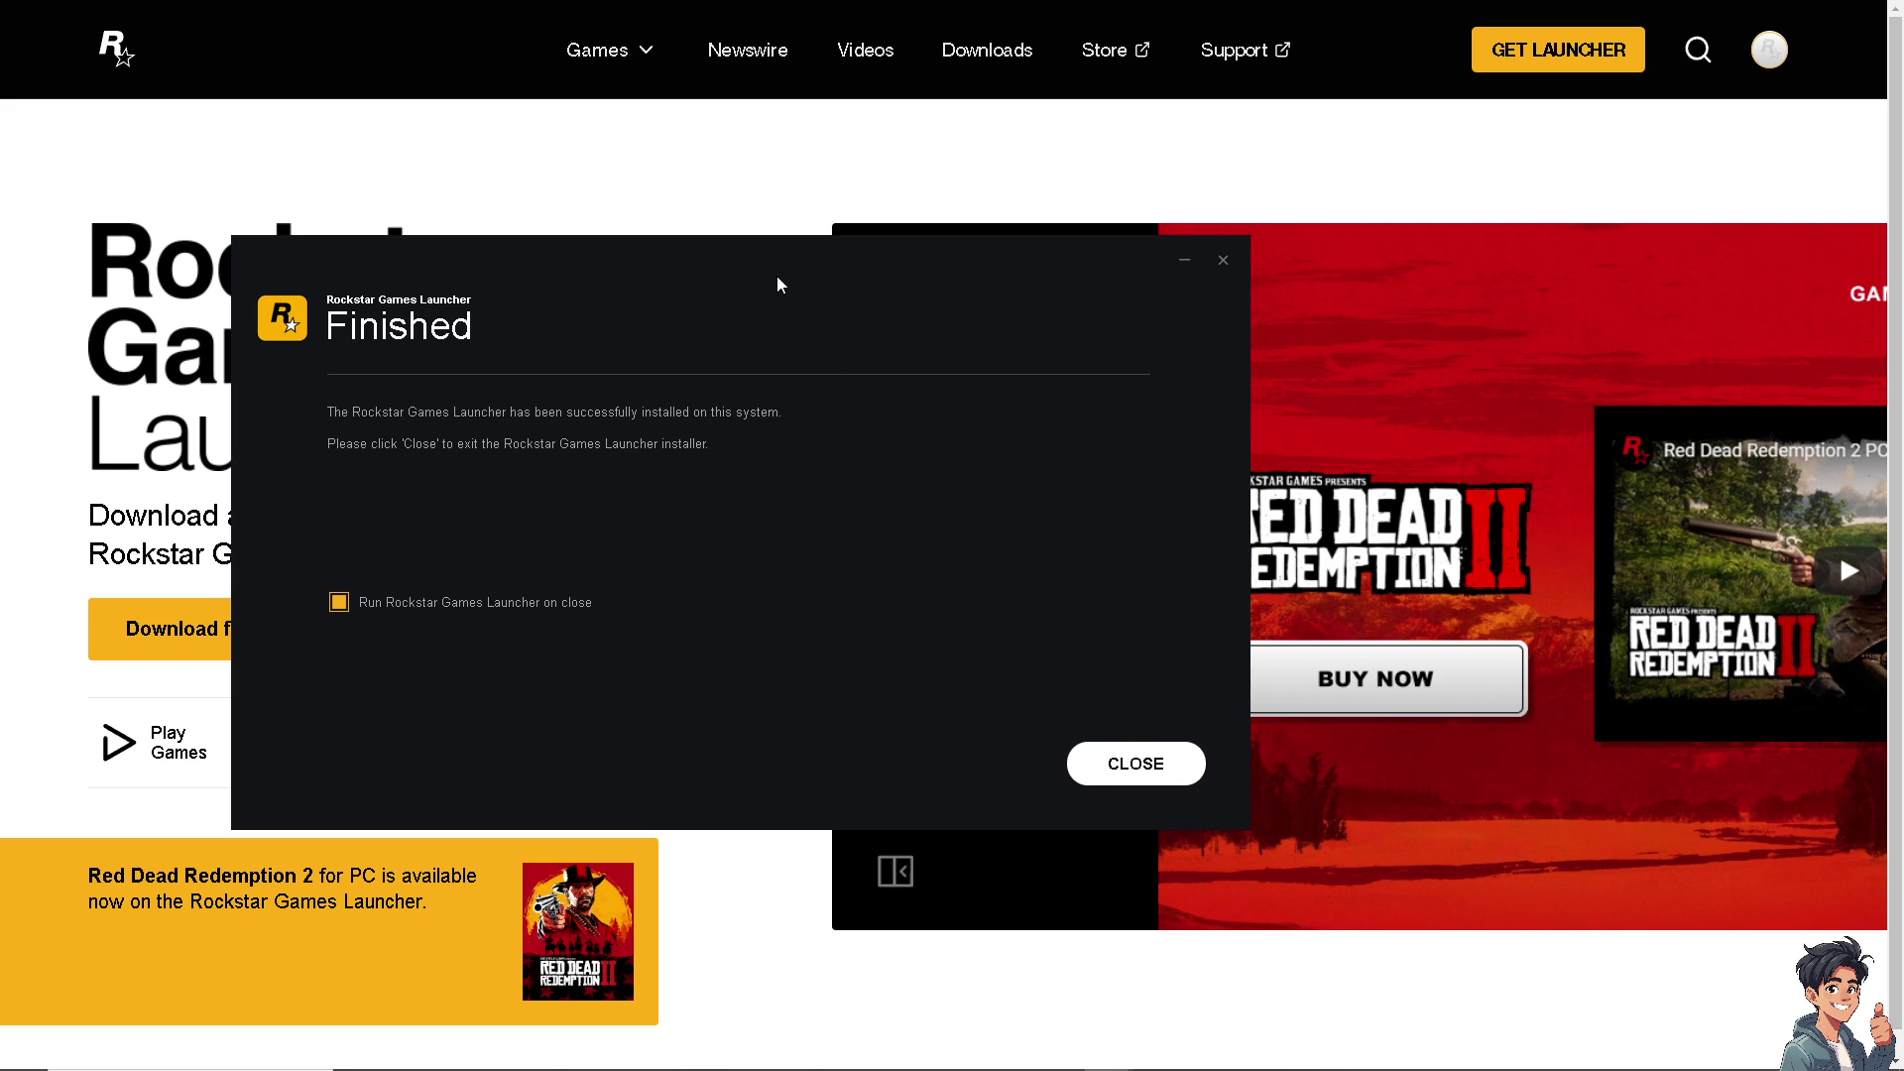
# Move the Finished installer right and close it with 'Run Rockstar Games Launcher on close' checked.
pyautogui.moveTo(778, 278); pyautogui.dragTo(896, 278)
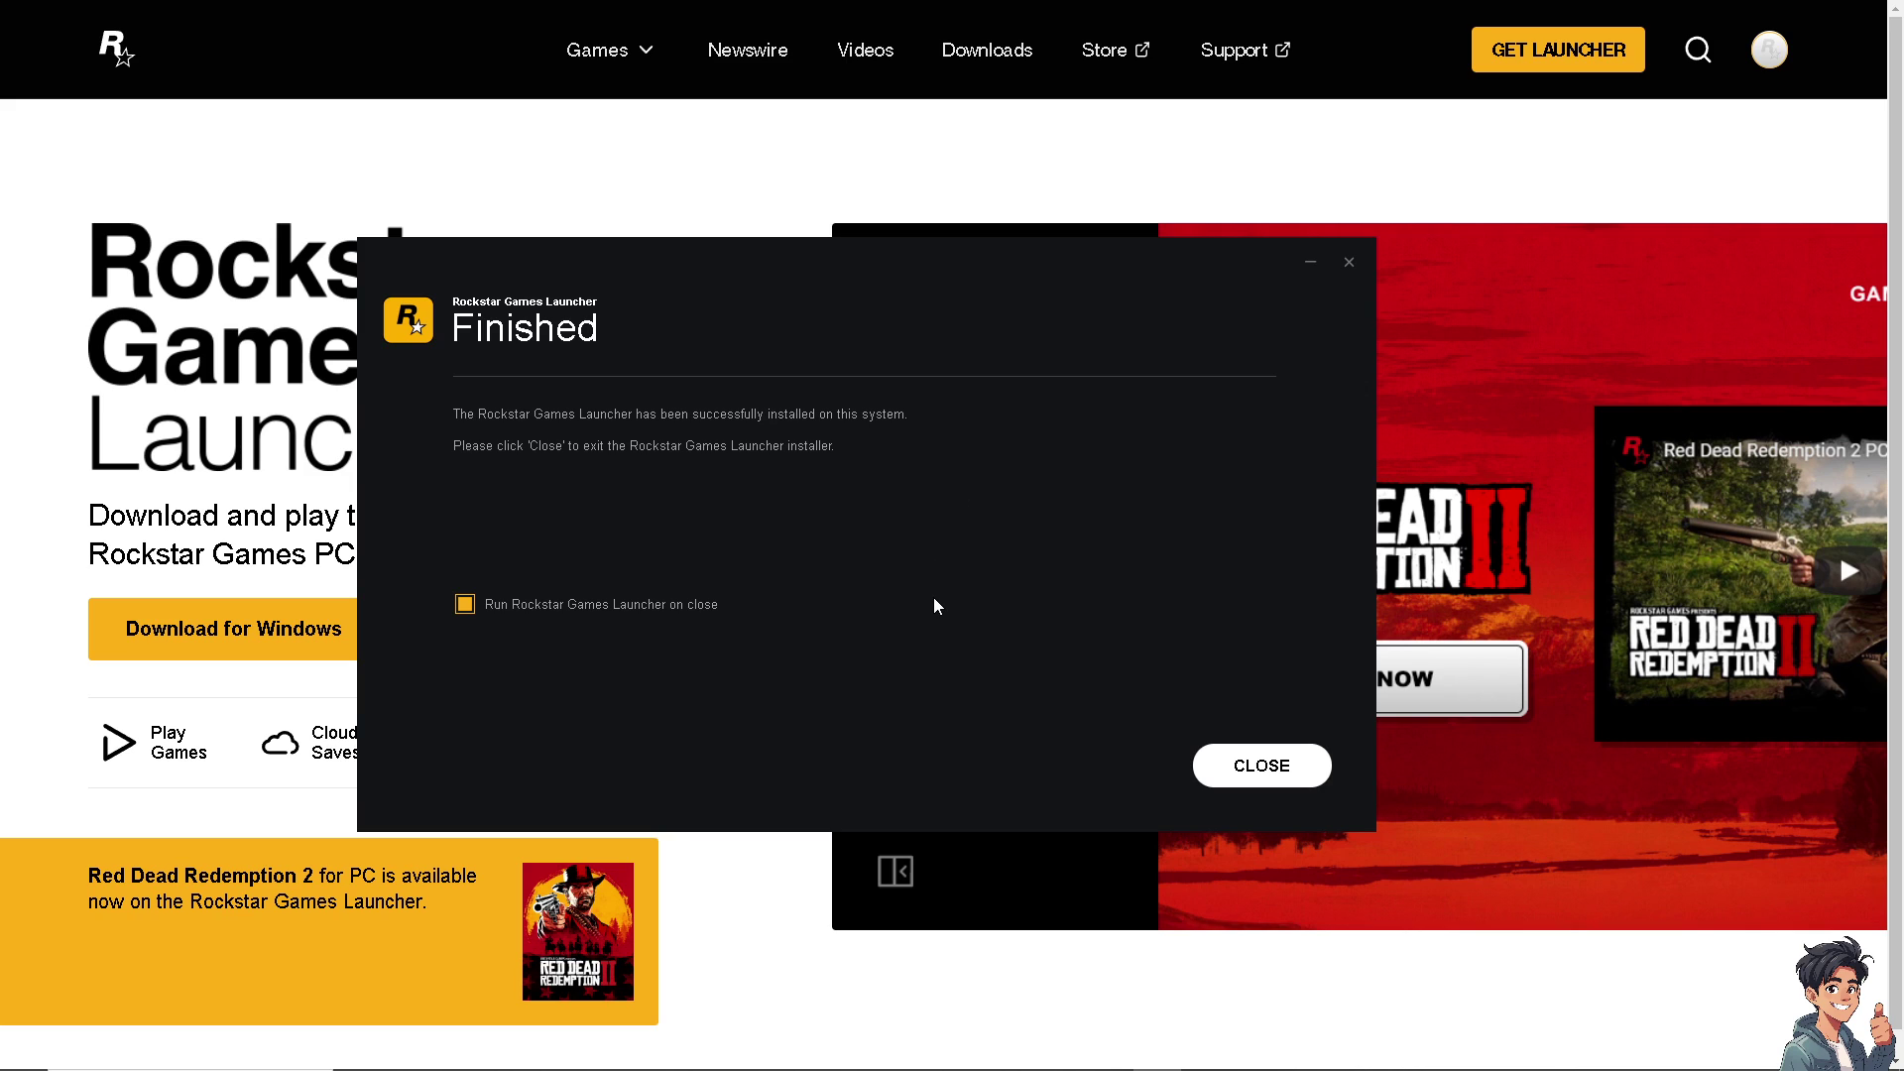
pyautogui.click(1248, 766)
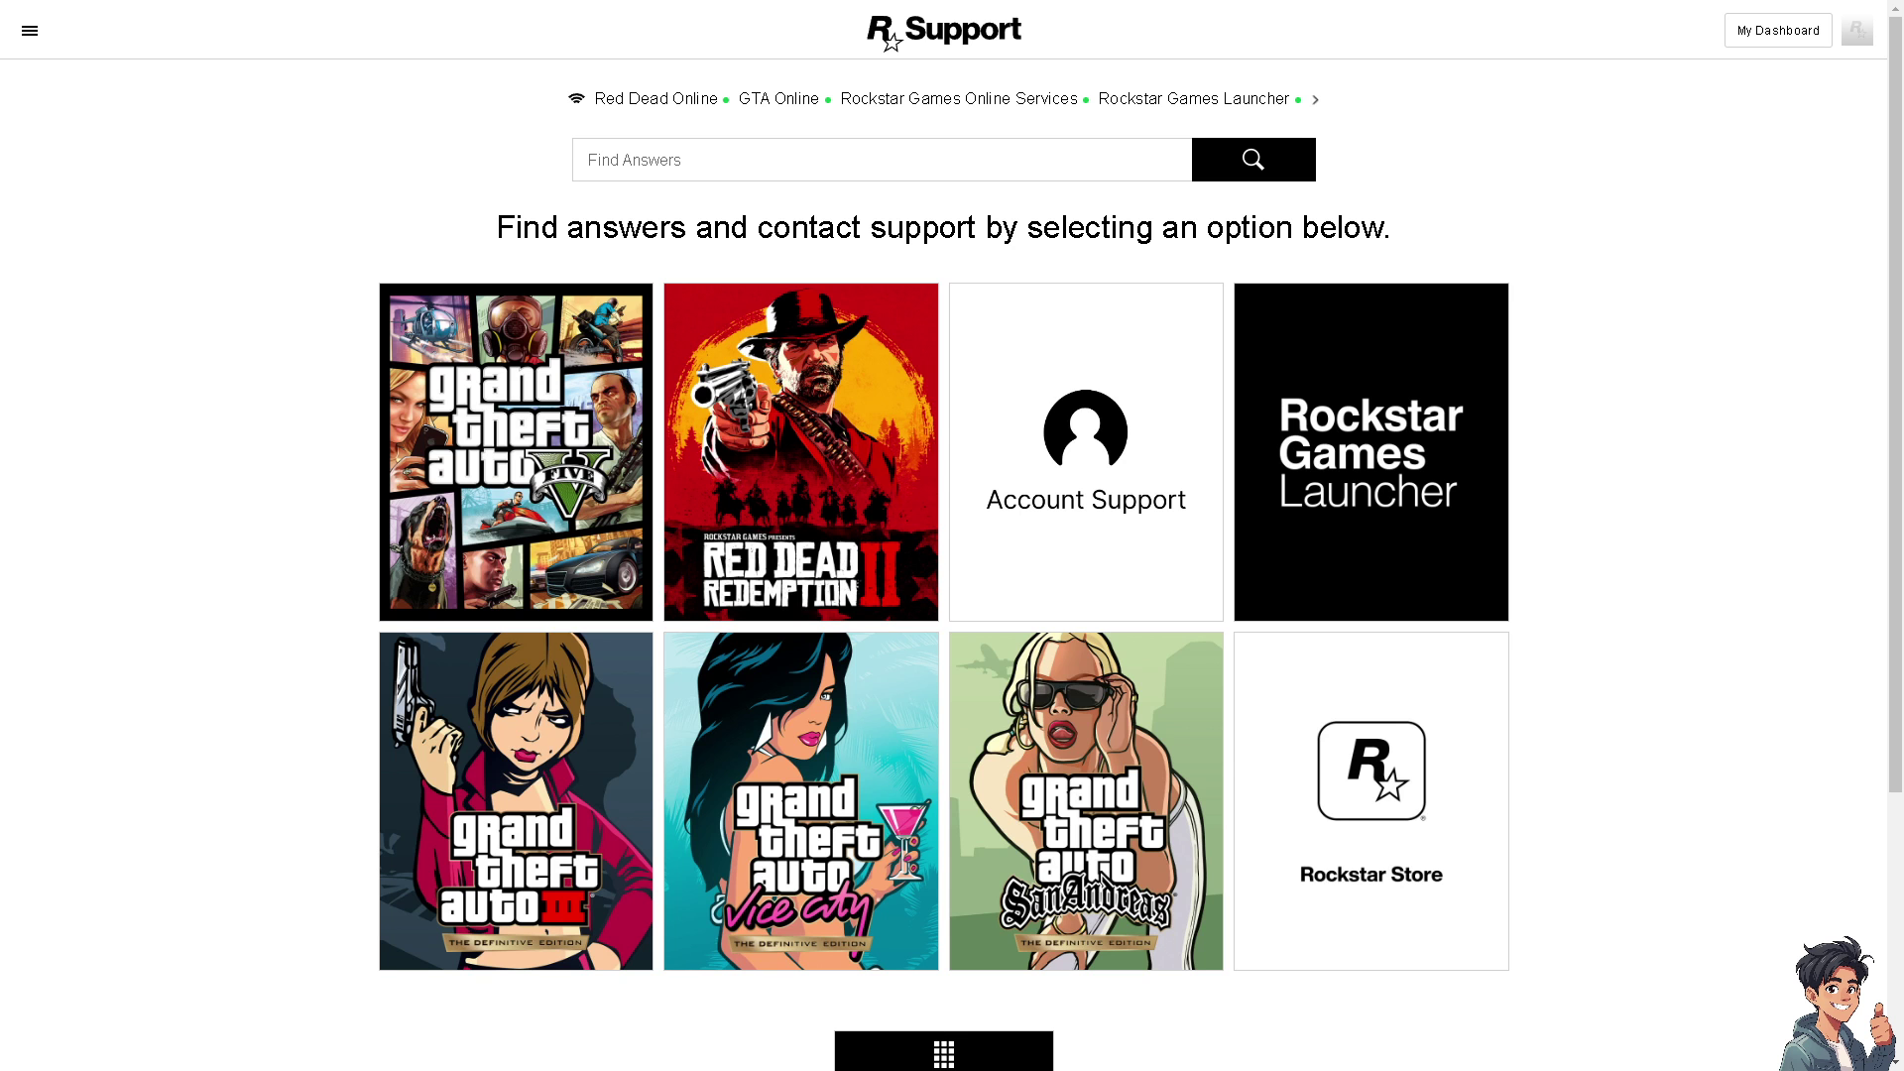
# Open the Rockstar Games Launcher tile from the Rockstar Support home page.
pyautogui.scroll(-3, 964, 541)
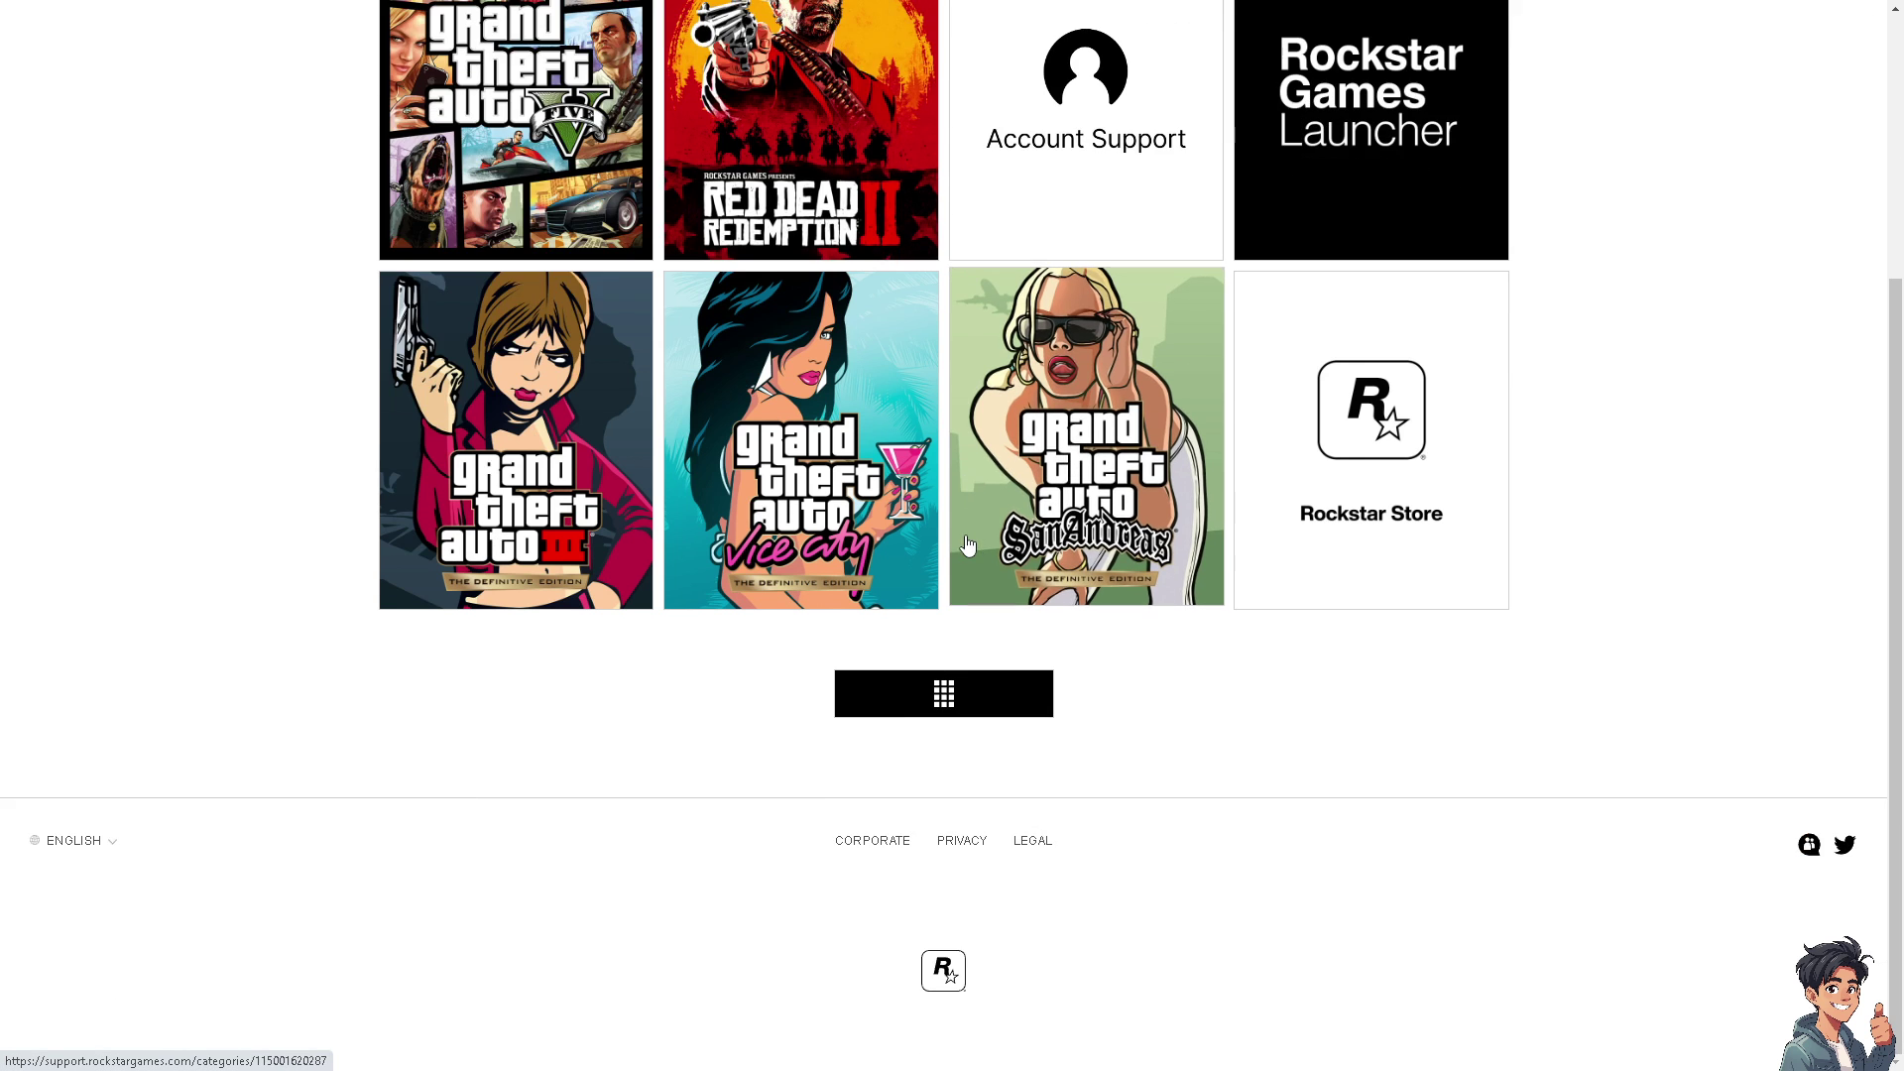
pyautogui.scroll(3, 675, 397)
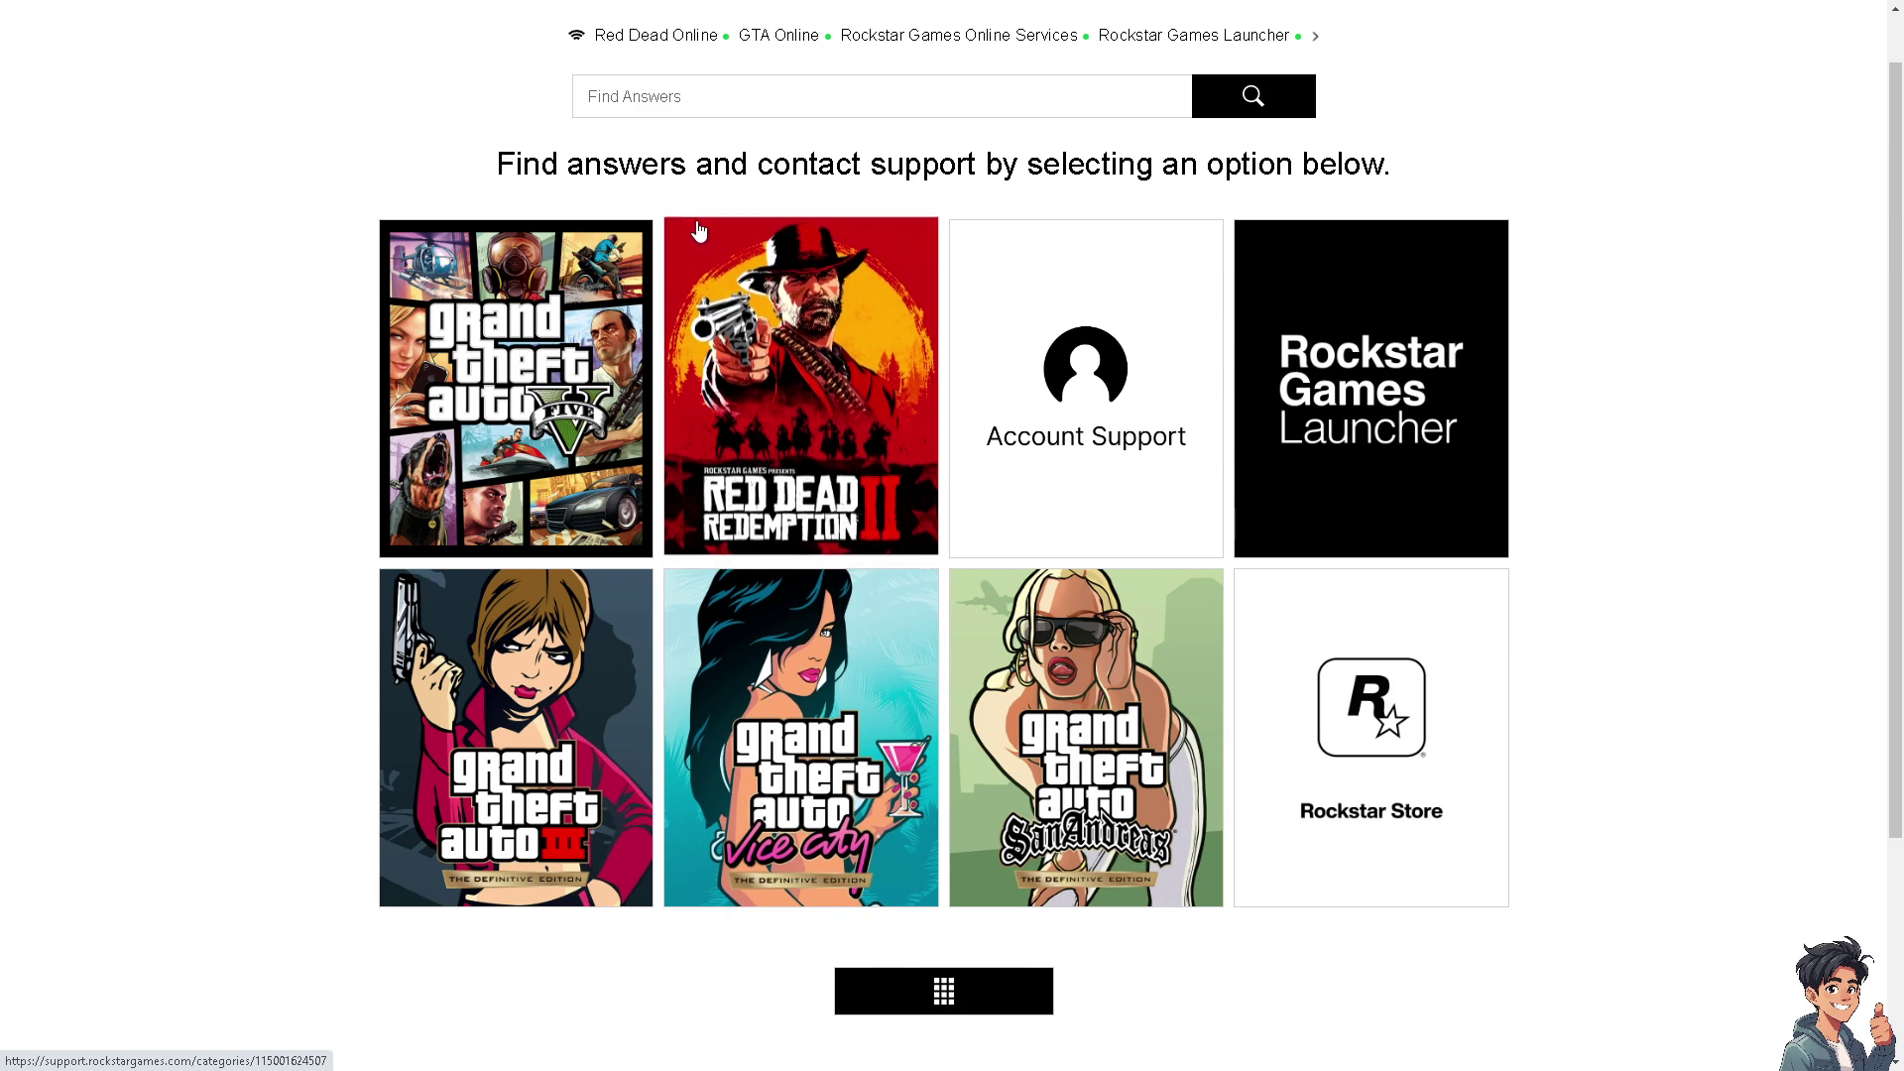
pyautogui.click(1355, 390)
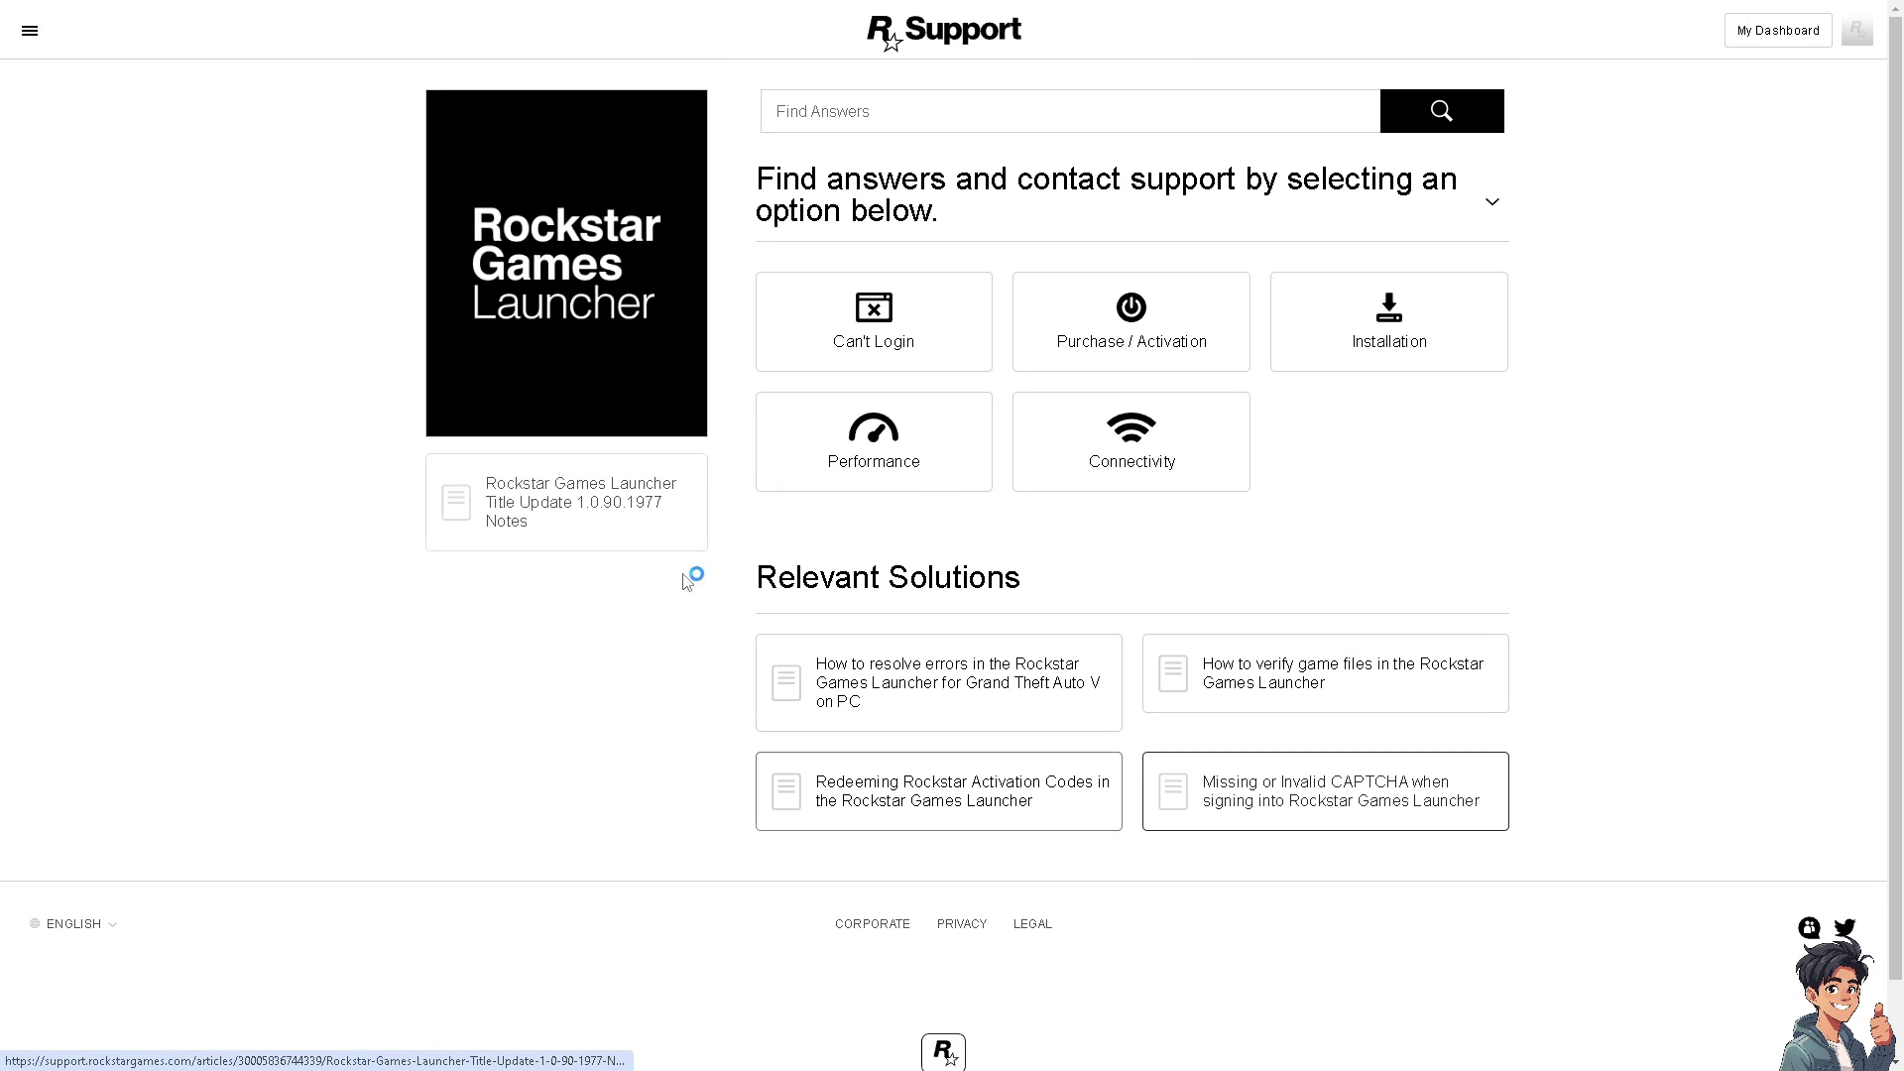
pyautogui.scroll(-1, 904, 414)
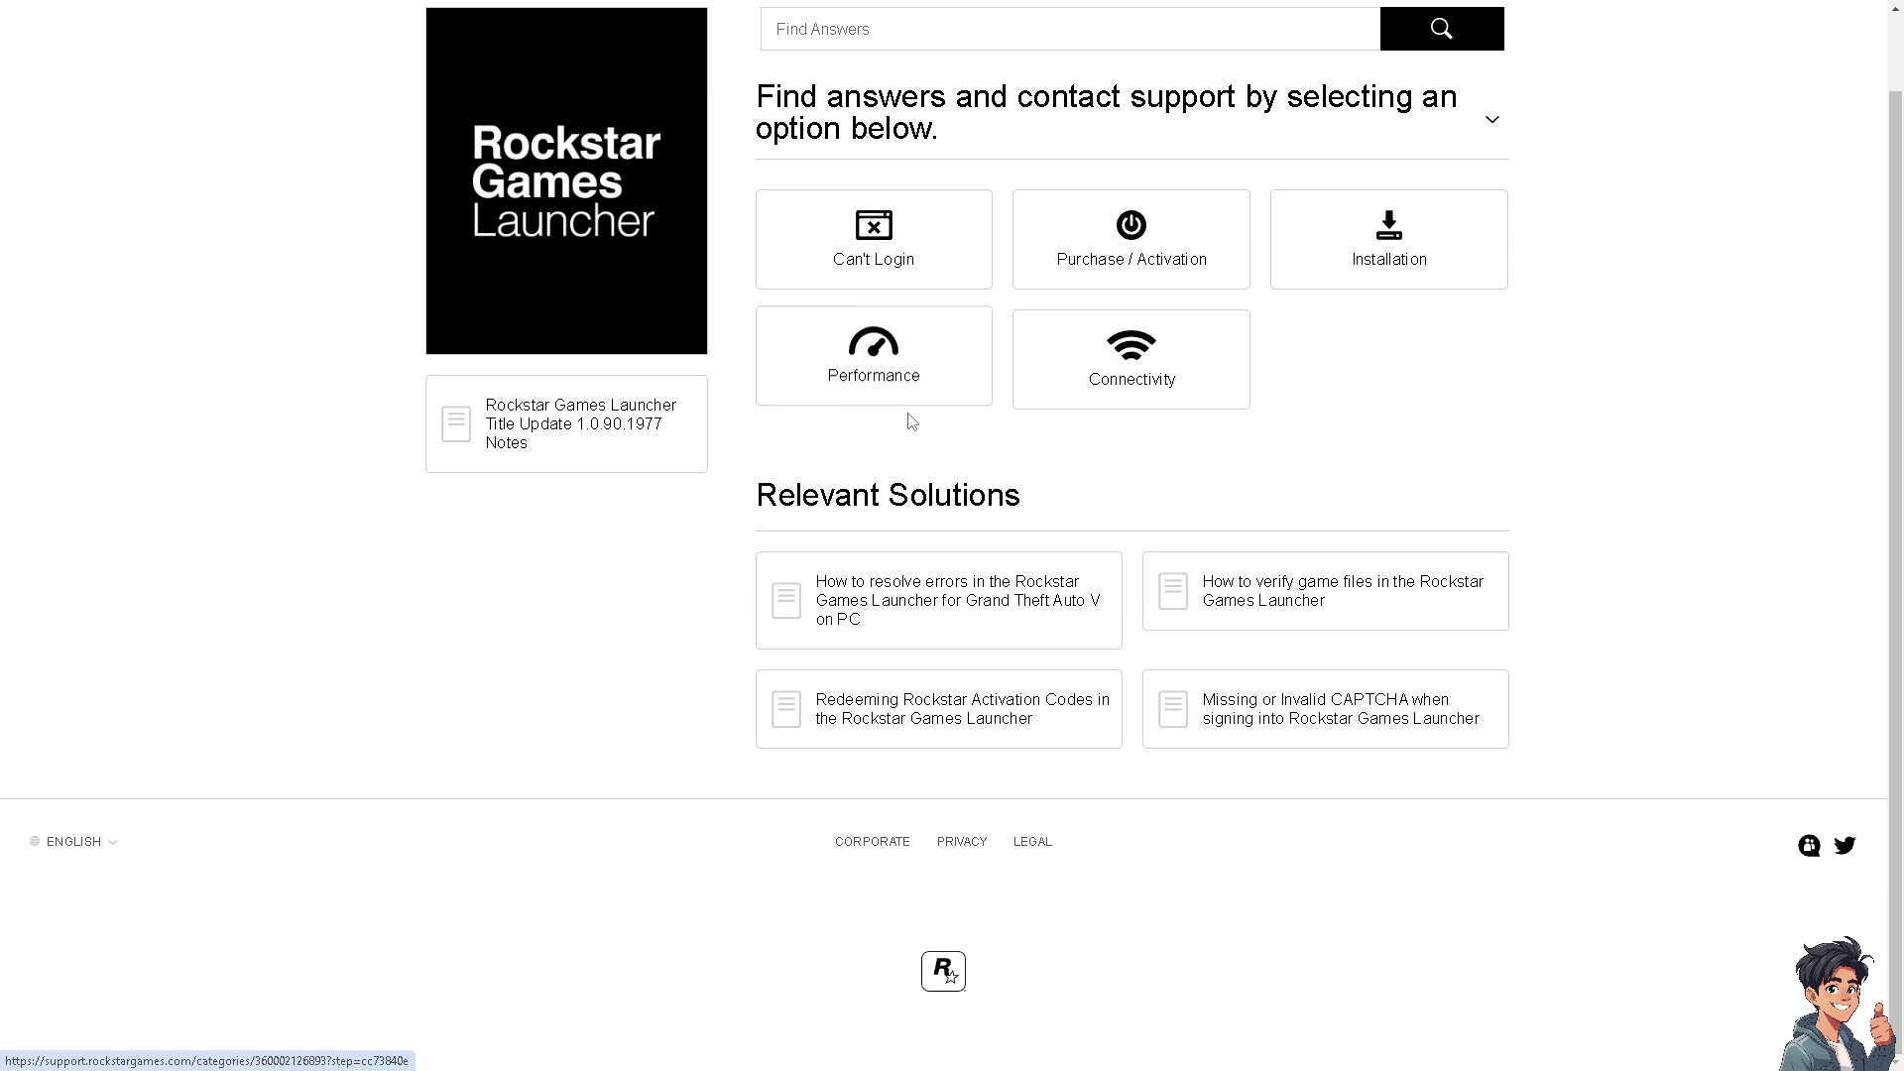
pyautogui.scroll(1, 910, 422)
# Search Rockstar Support for 'RockStar Games Launcher Stuck & Freezing at Startup'.
pyautogui.click(886, 111)
pyautogui.write('RockStar Games Launcher Stuck & Freezing at Startup')
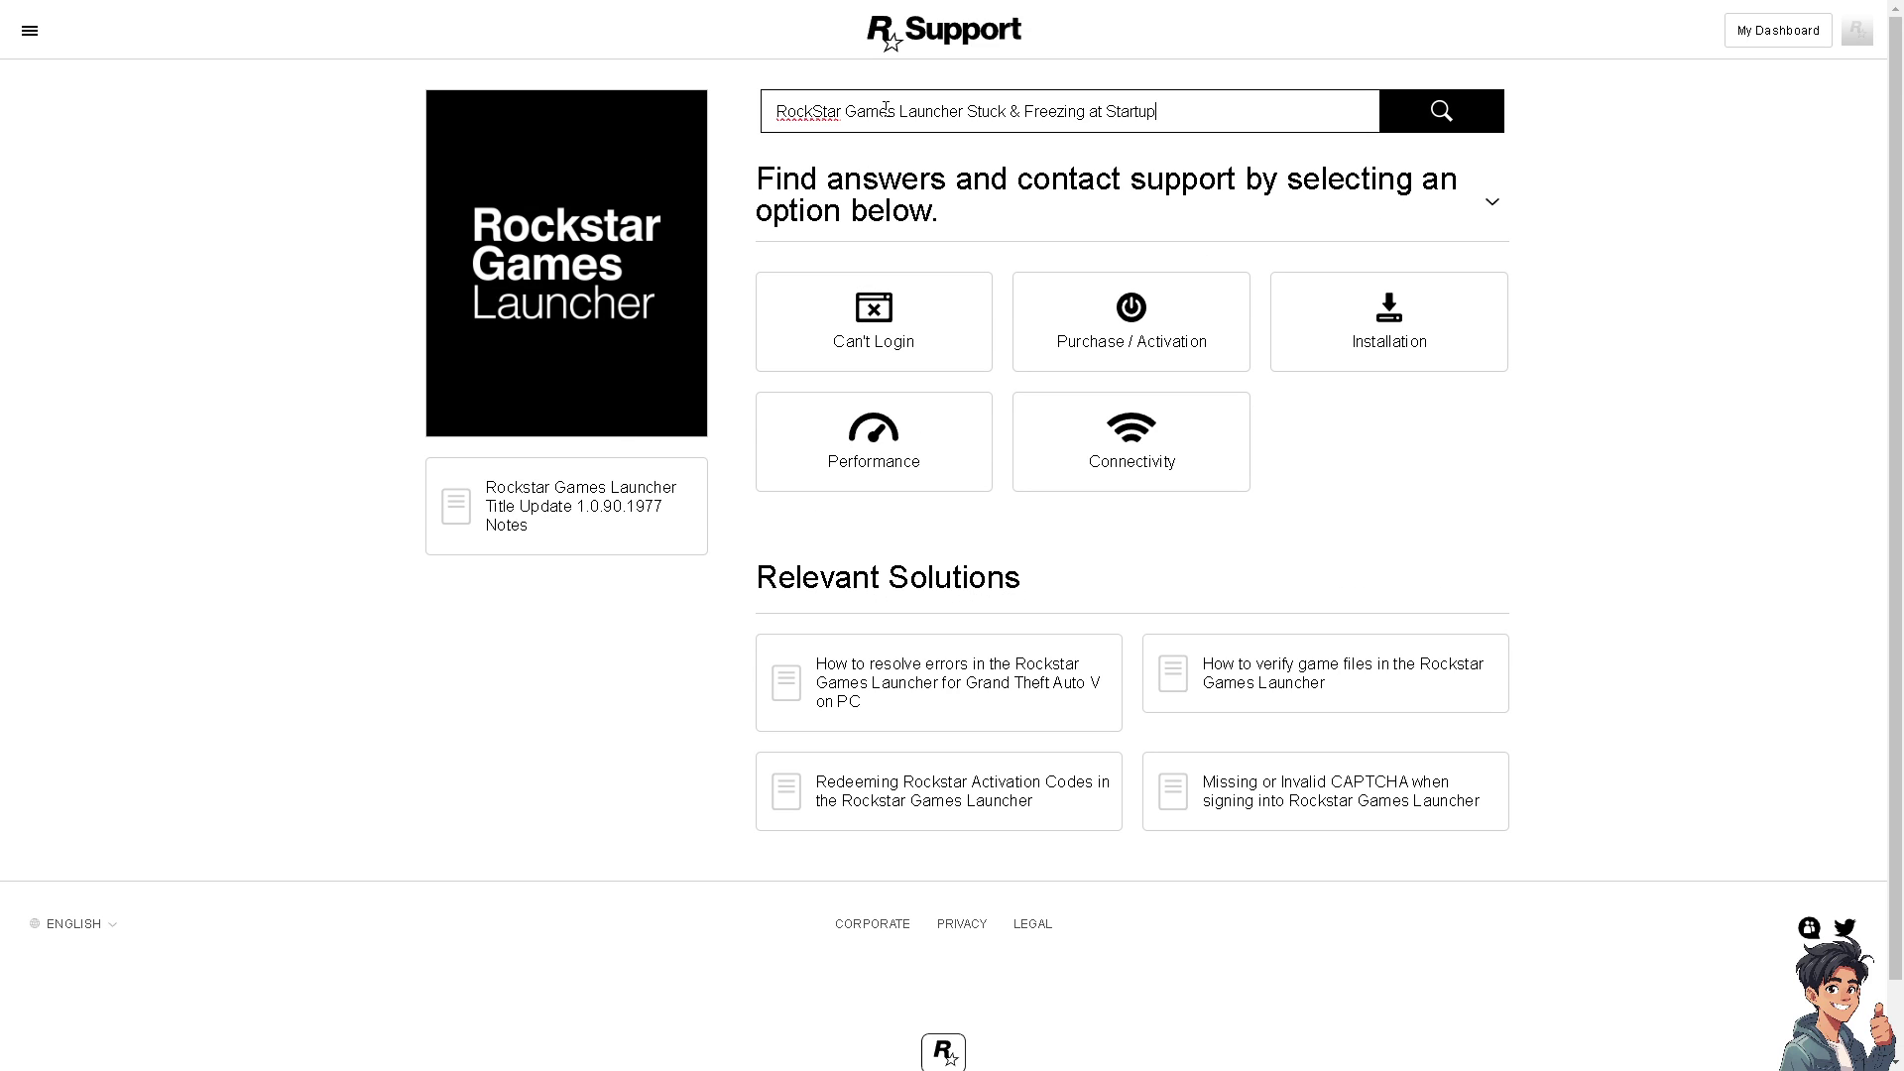
pyautogui.press('Return')
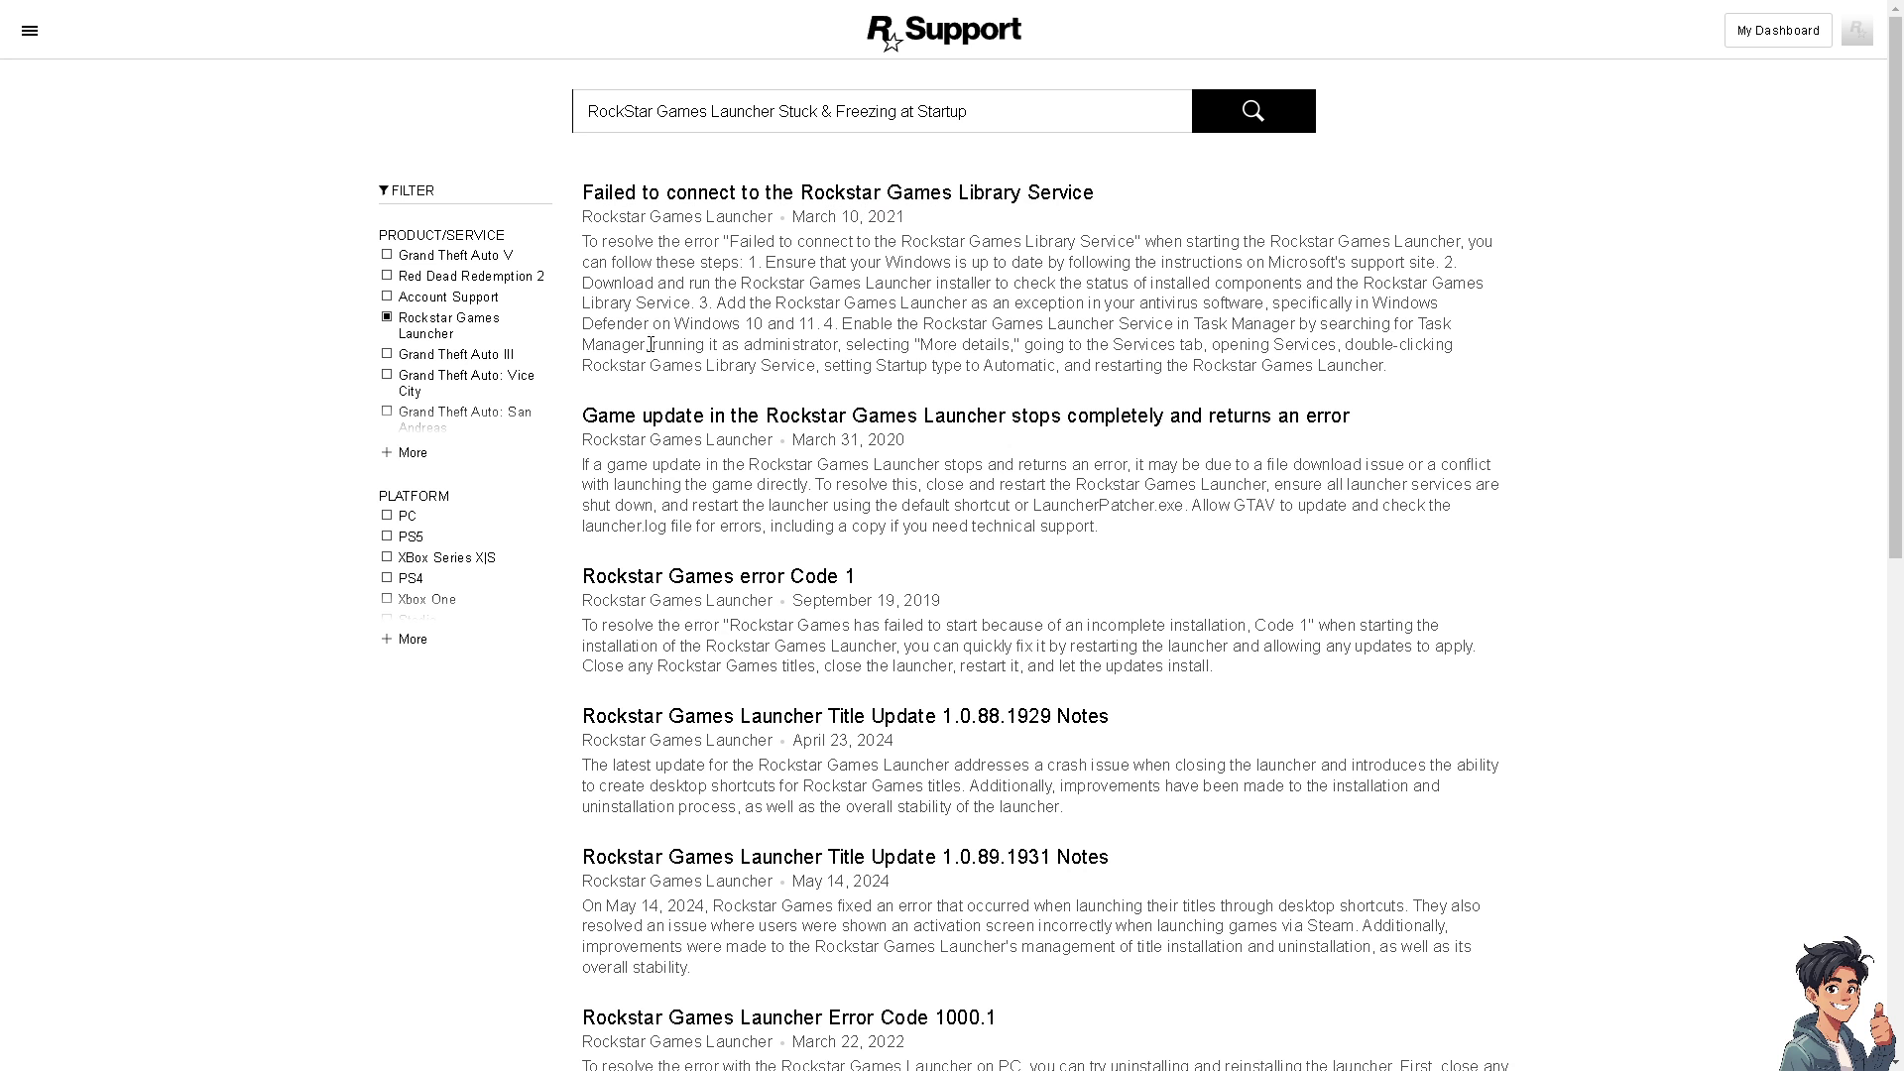
pyautogui.scroll(-10, 814, 583)
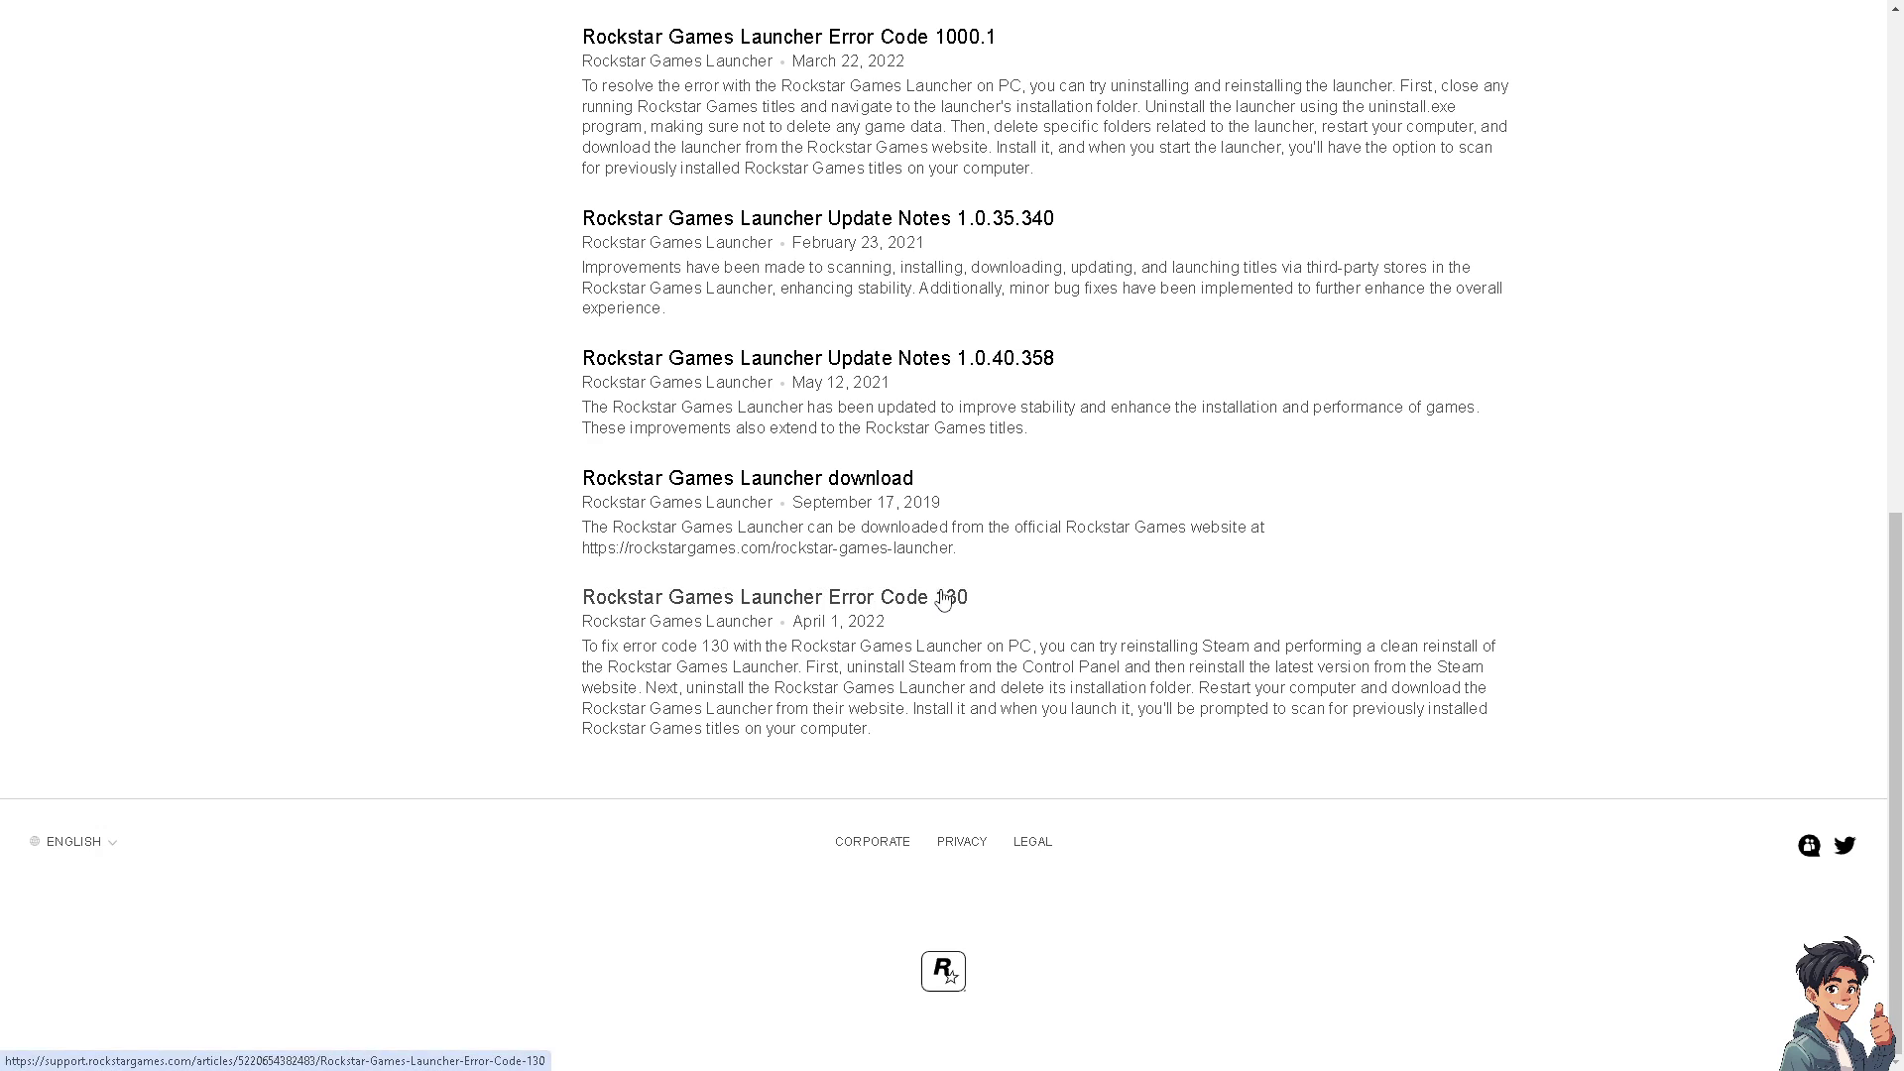
pyautogui.scroll(10, 932, 600)
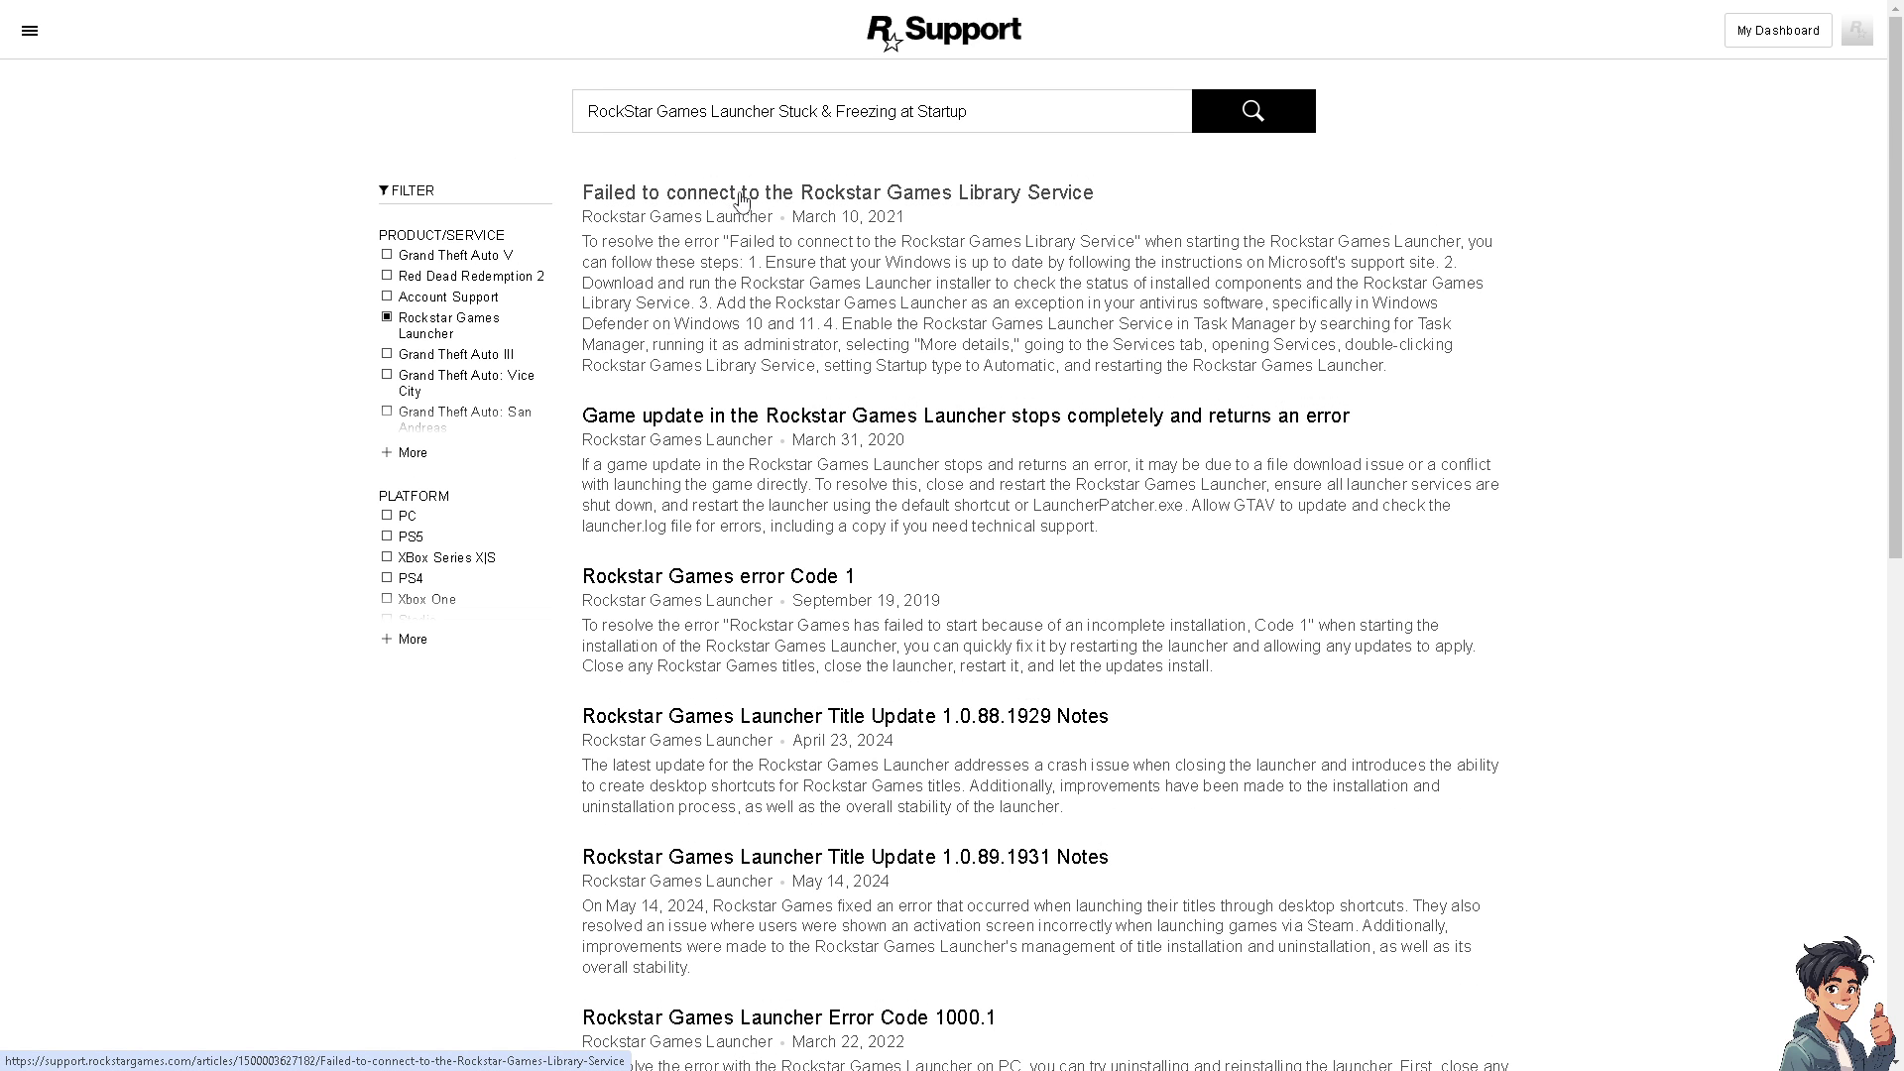
# Open the 'Failed to connect to the Rockstar Games Library Service' result and read its fix steps.
pyautogui.click(735, 199)
pyautogui.scroll(-8, 867, 477)
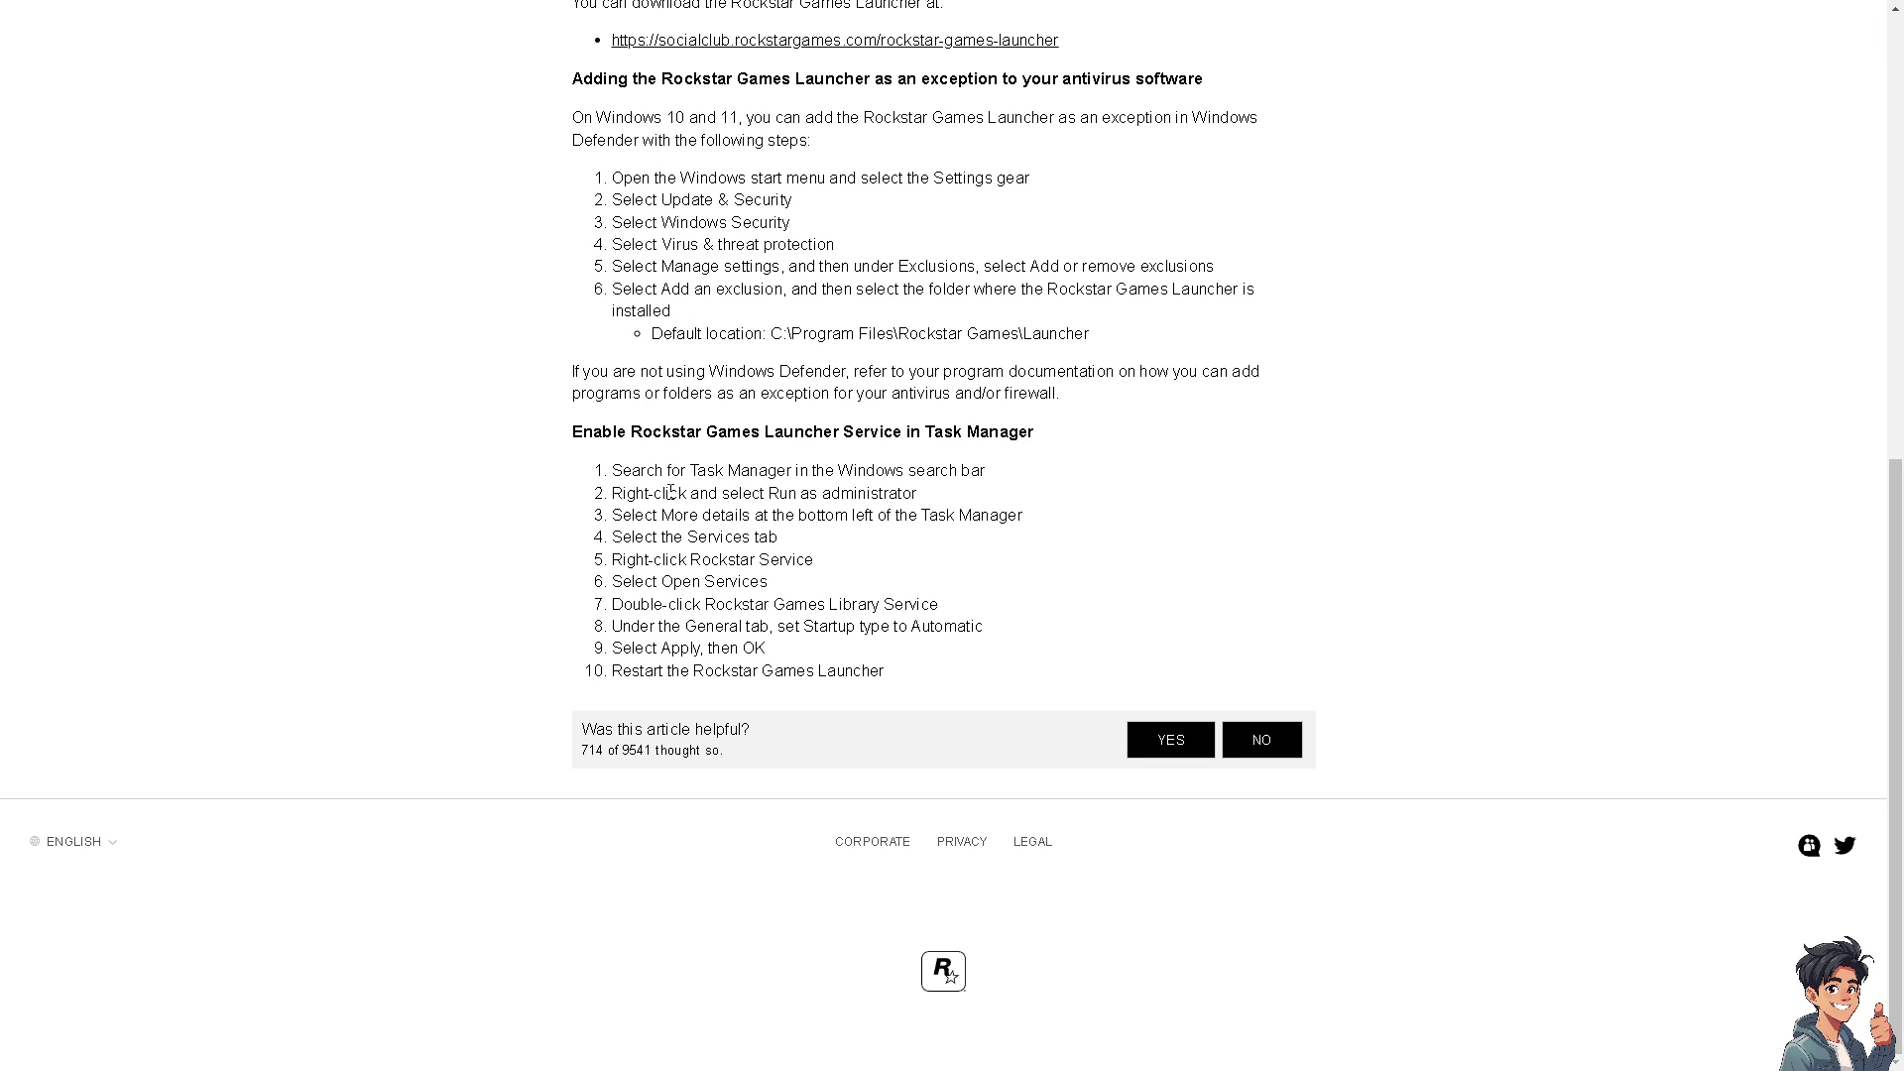
pyautogui.scroll(7, 972, 651)
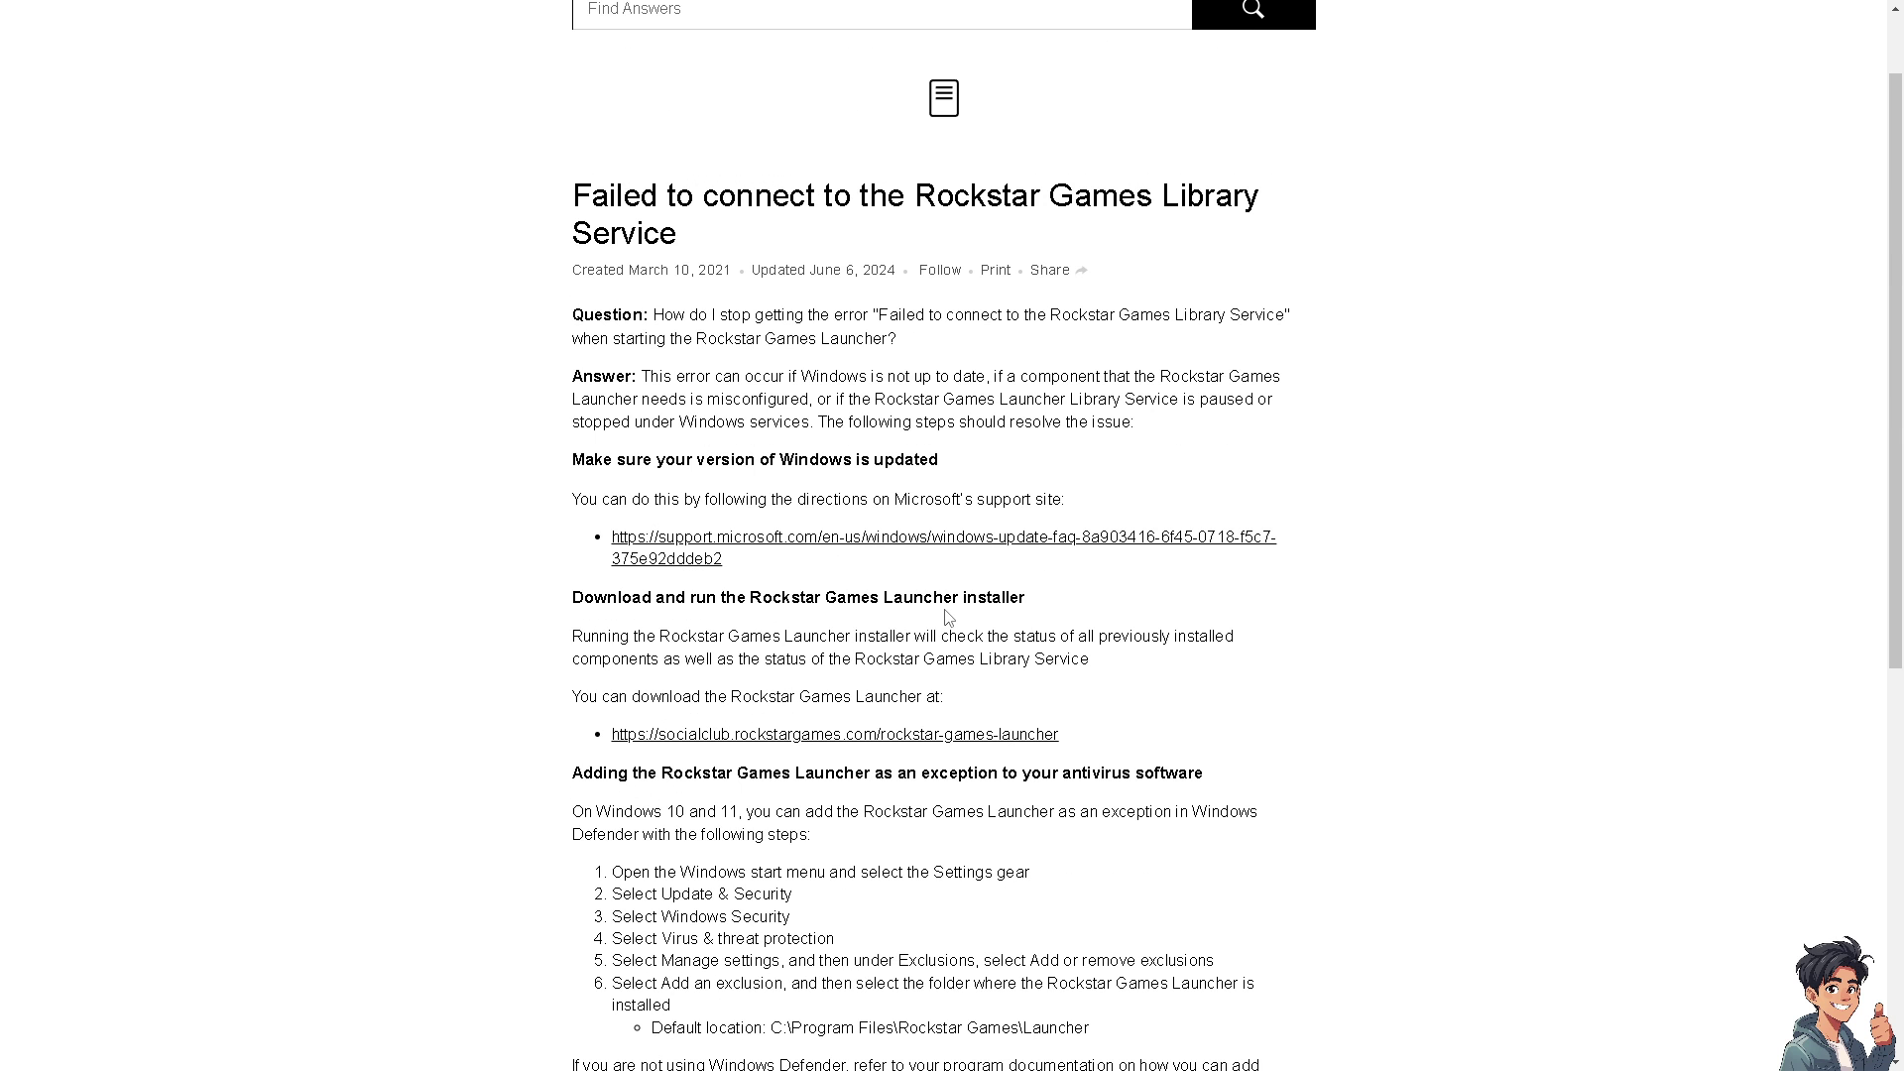
pyautogui.scroll(1, 827, 594)
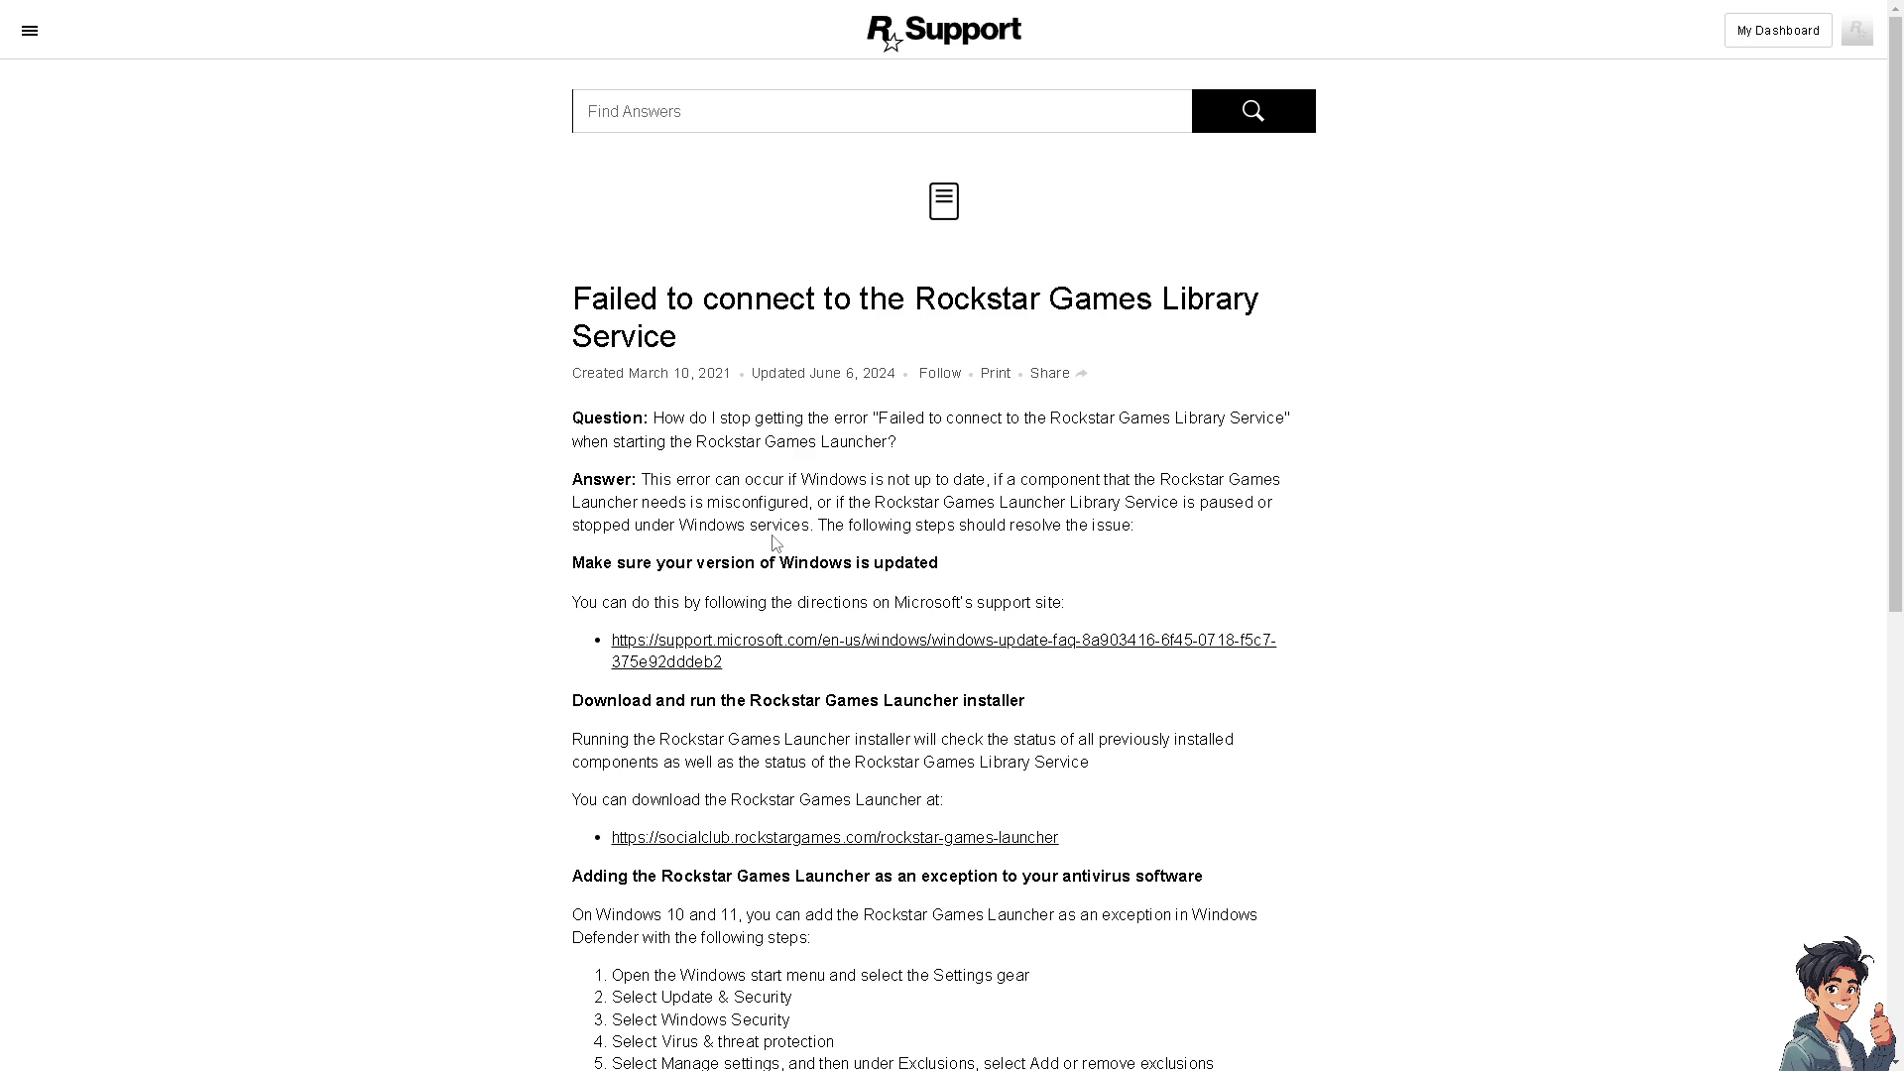
pyautogui.scroll(-8, 816, 599)
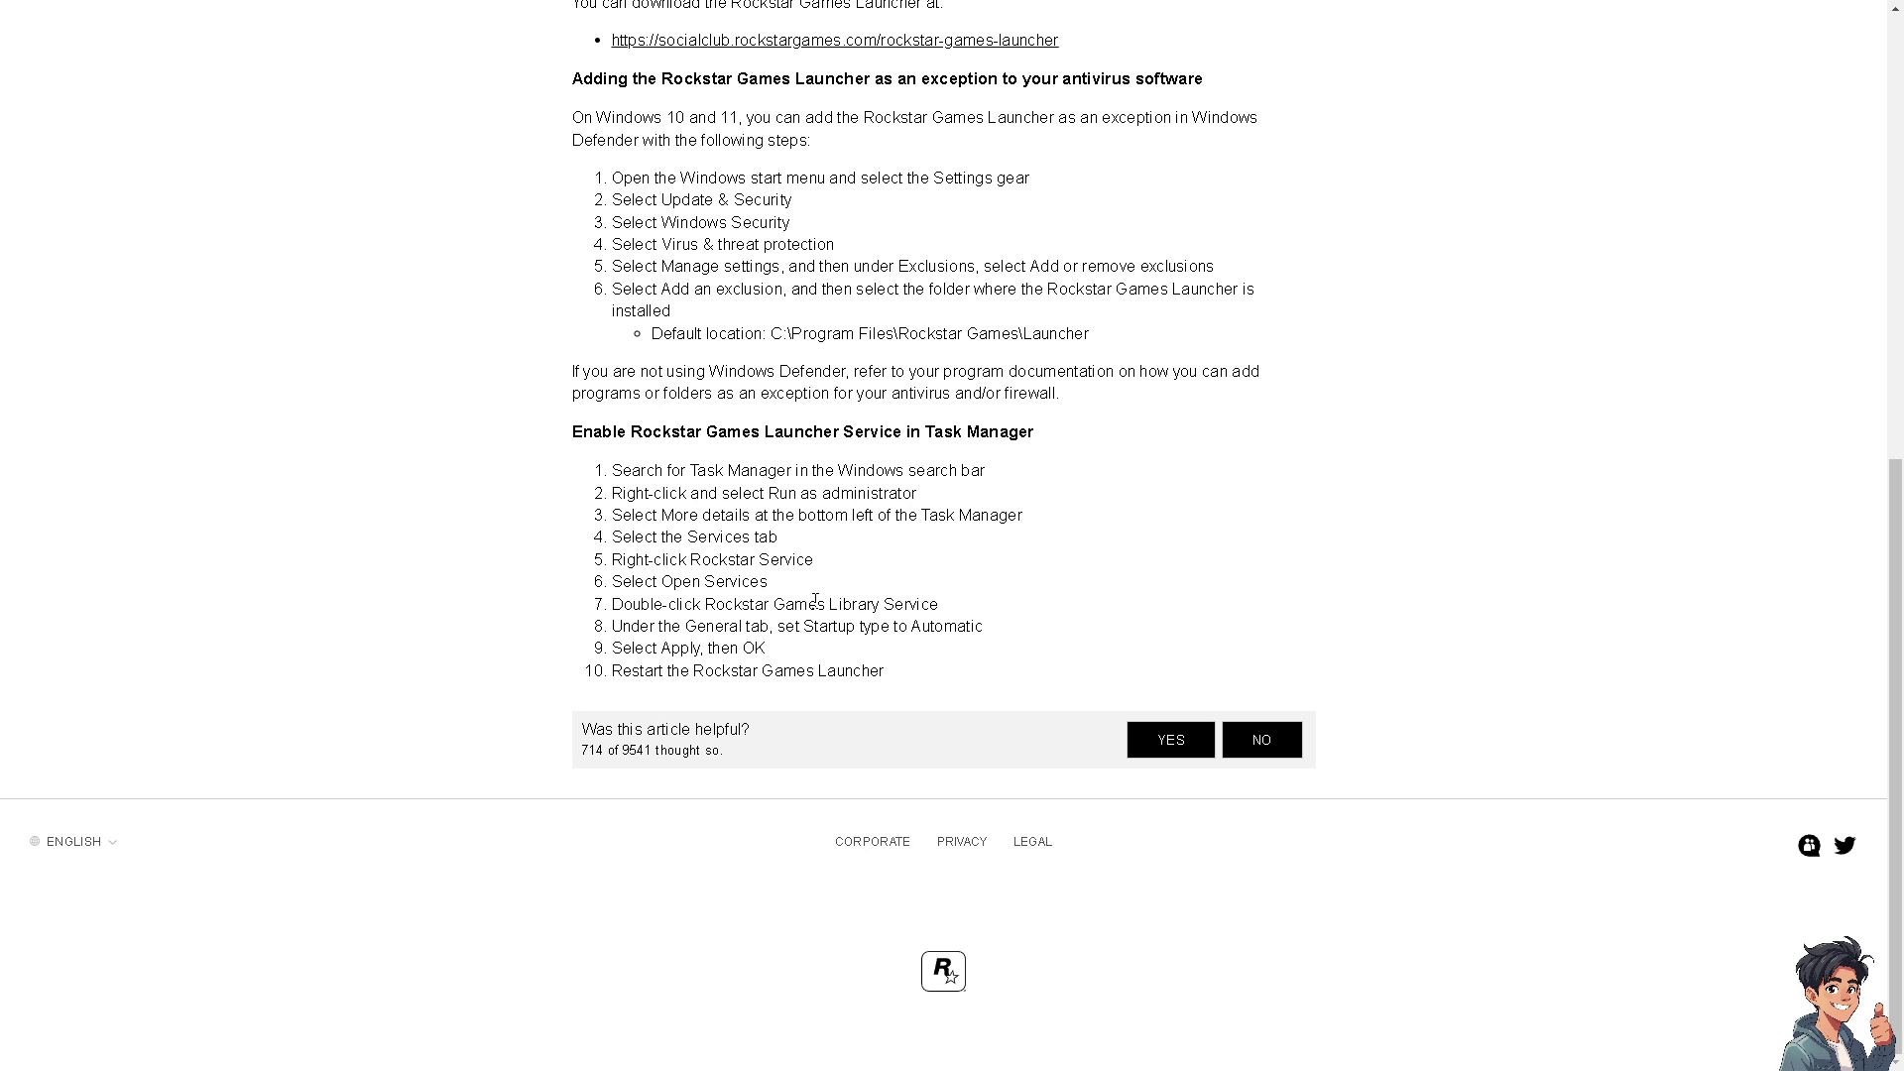